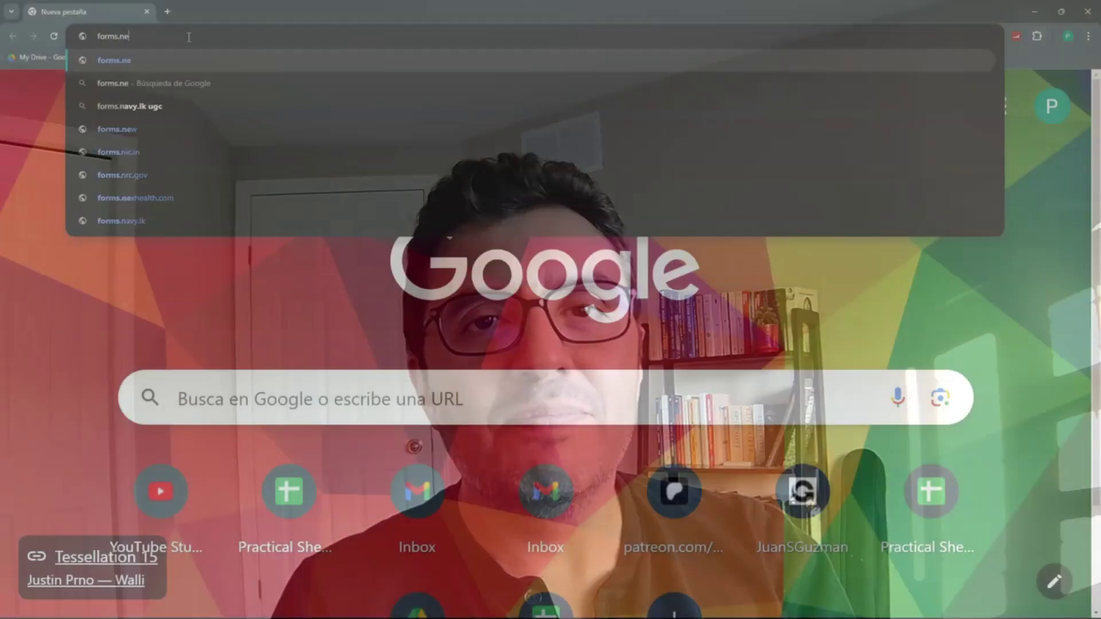
# - Open a blank form, title it 'Basic Customer enrollment', and give the form file that name
pyautogui.press('Return')
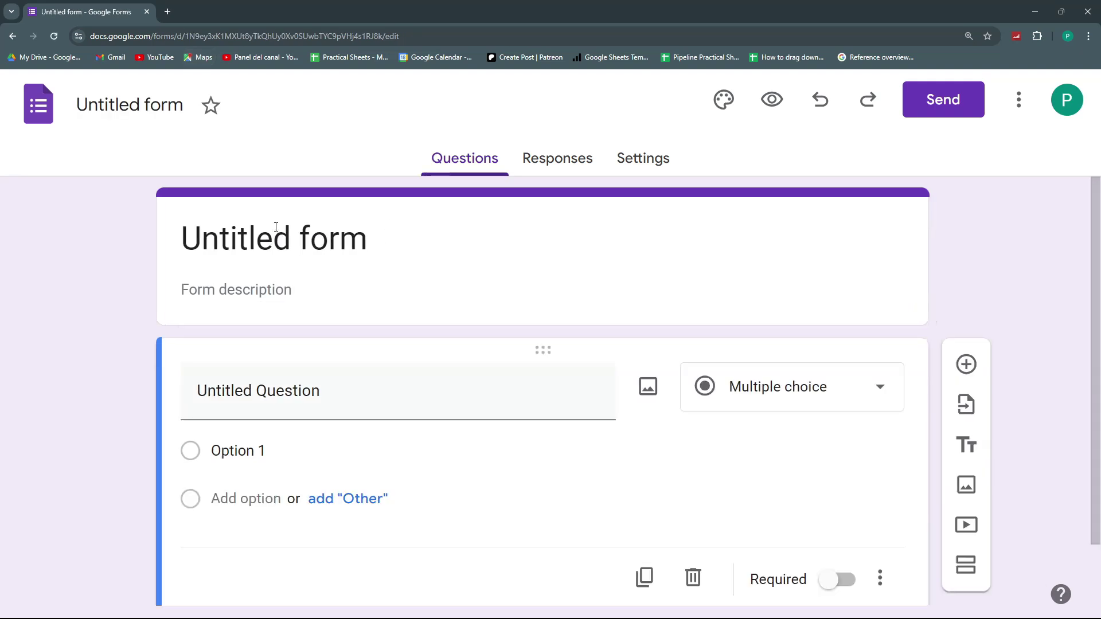
pyautogui.click(280, 248)
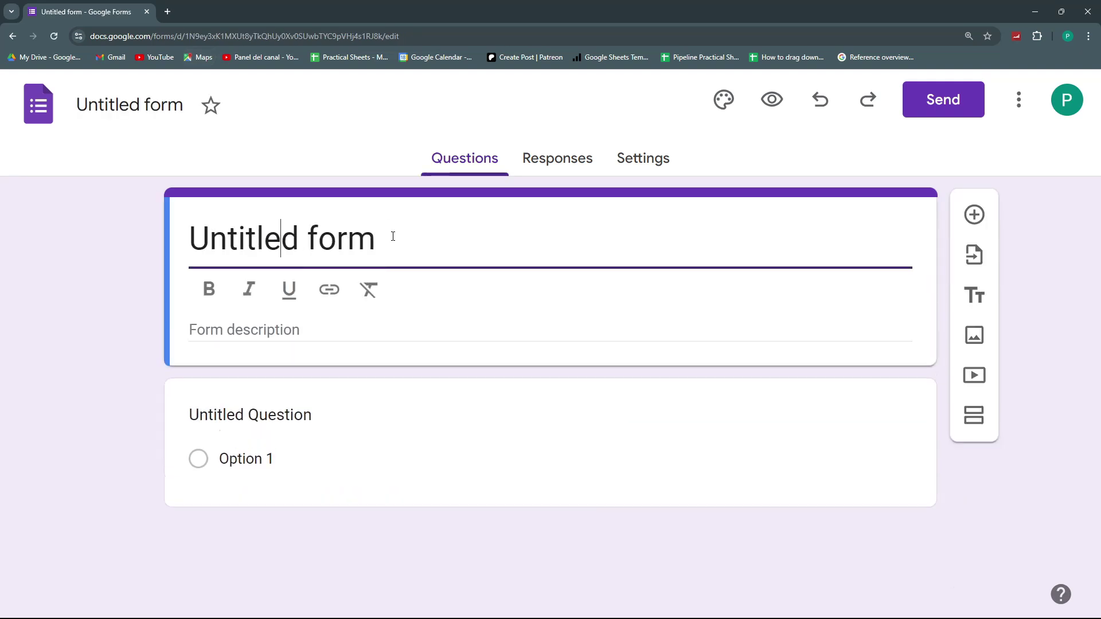
pyautogui.moveTo(390, 237); pyautogui.dragTo(188, 240)
pyautogui.write('B')
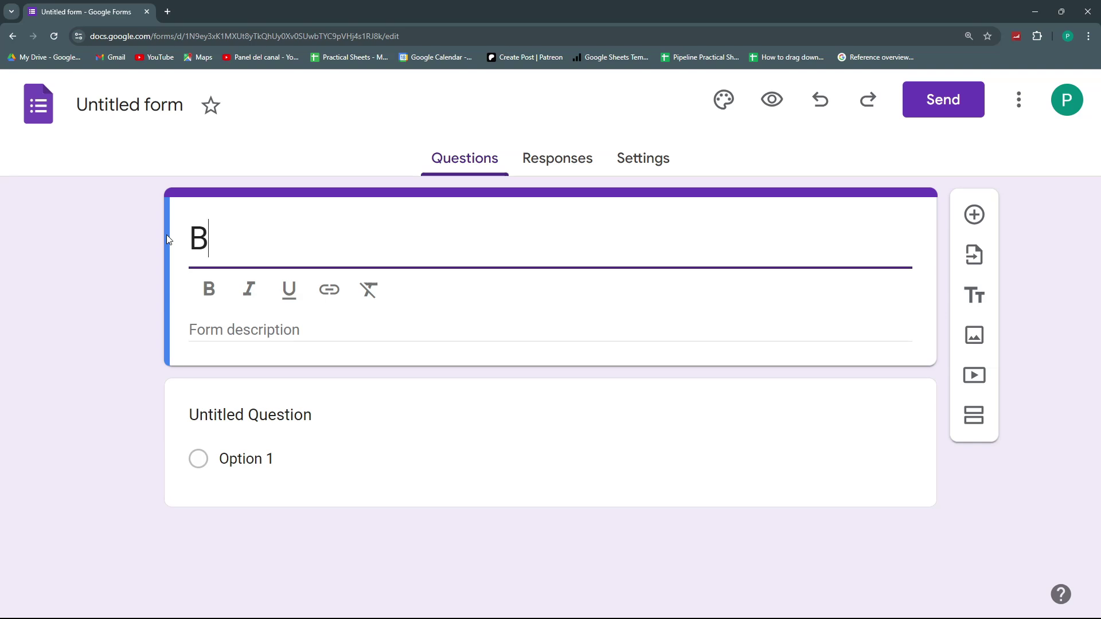
pyautogui.write('asic Customer enrollem')
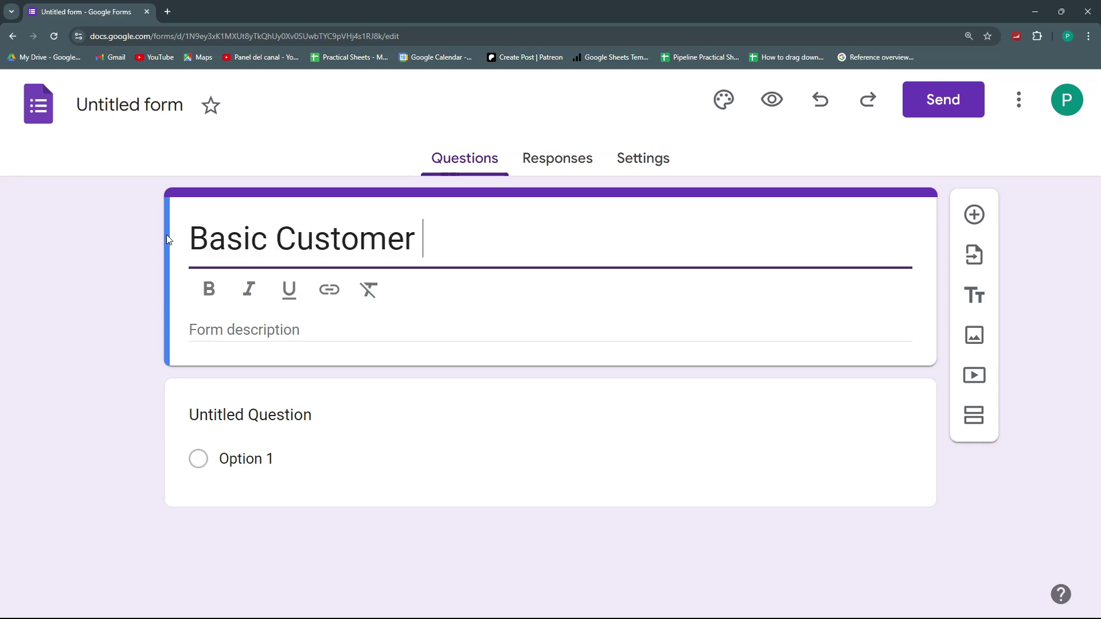
pyautogui.press('BackSpace')
pyautogui.press('BackSpace')
pyautogui.write('ment')
pyautogui.press('Tab')
pyautogui.moveTo(192, 230); pyautogui.dragTo(600, 214)
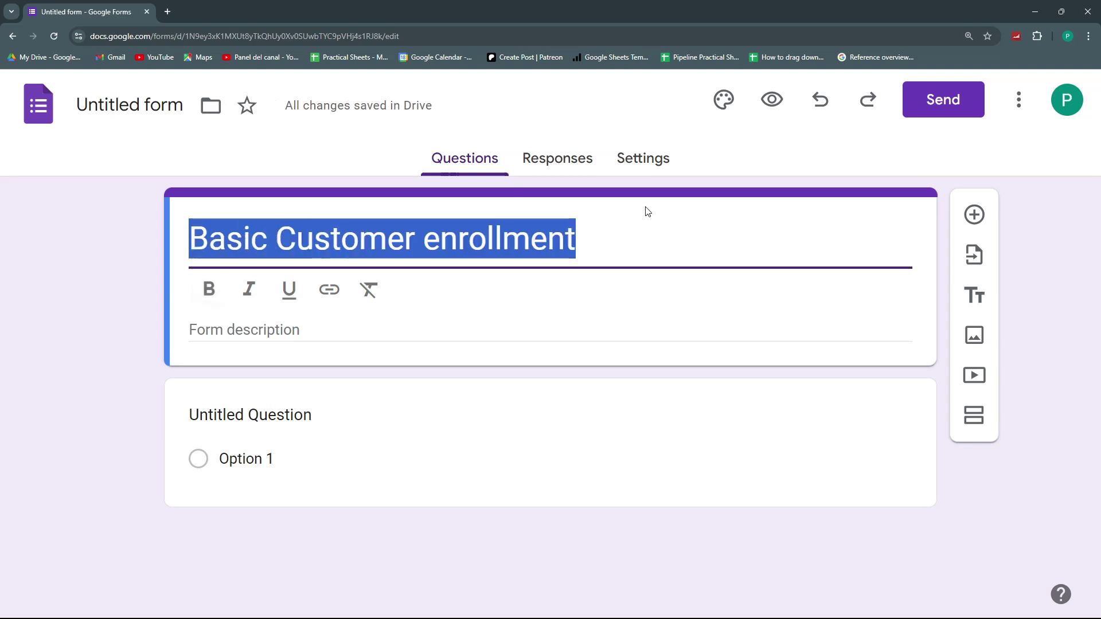
pyautogui.click(150, 106)
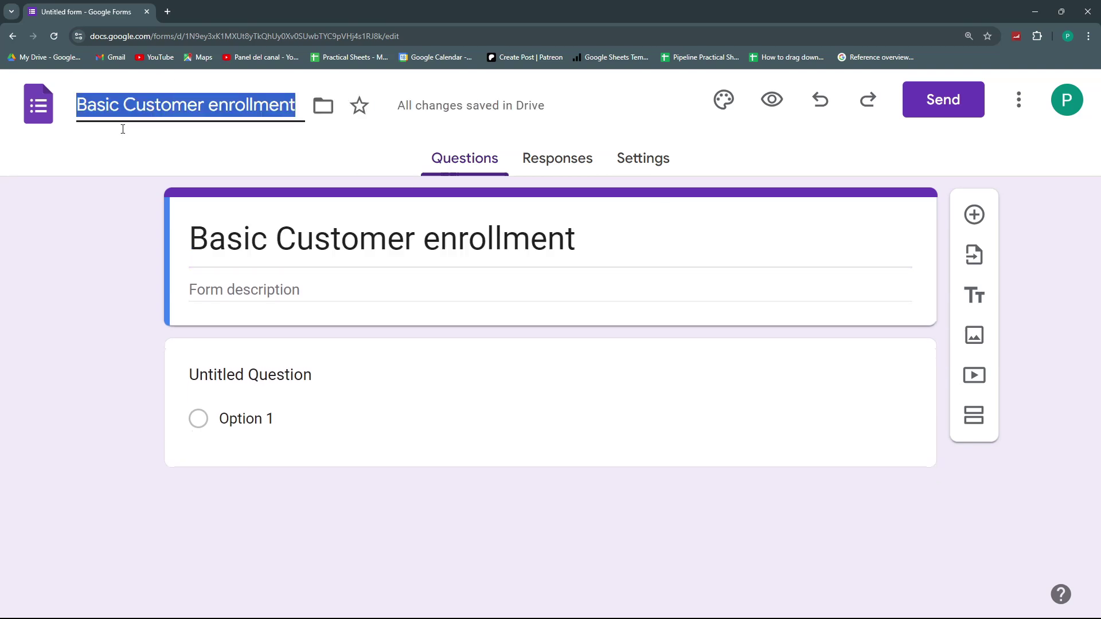
# - Set Collect email addresses to Responder input in the form's response settings
pyautogui.click(275, 386)
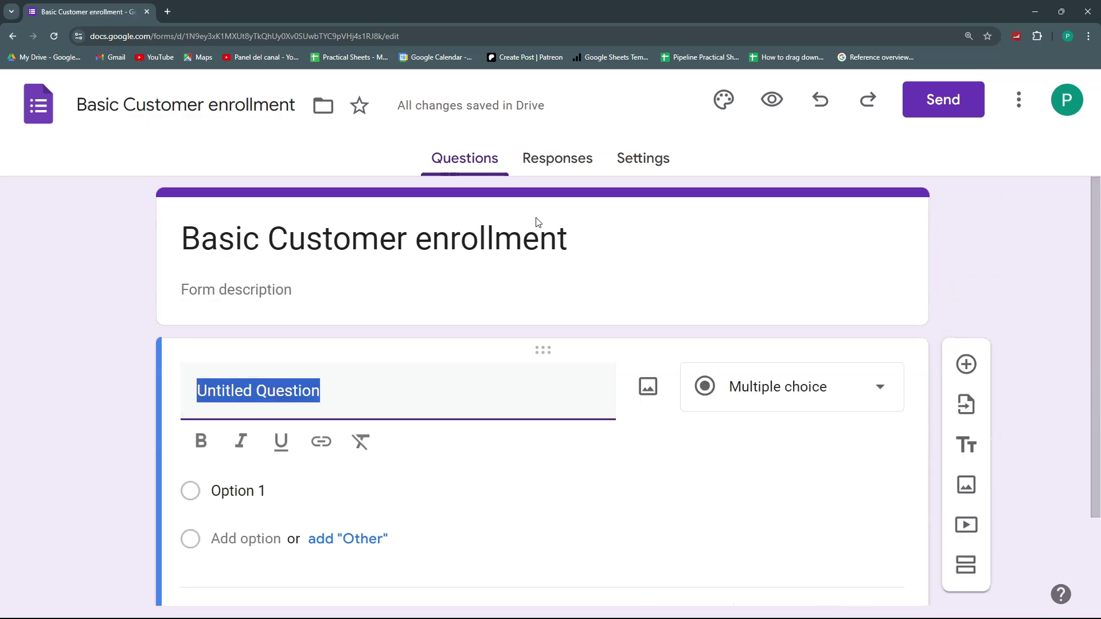
pyautogui.click(637, 166)
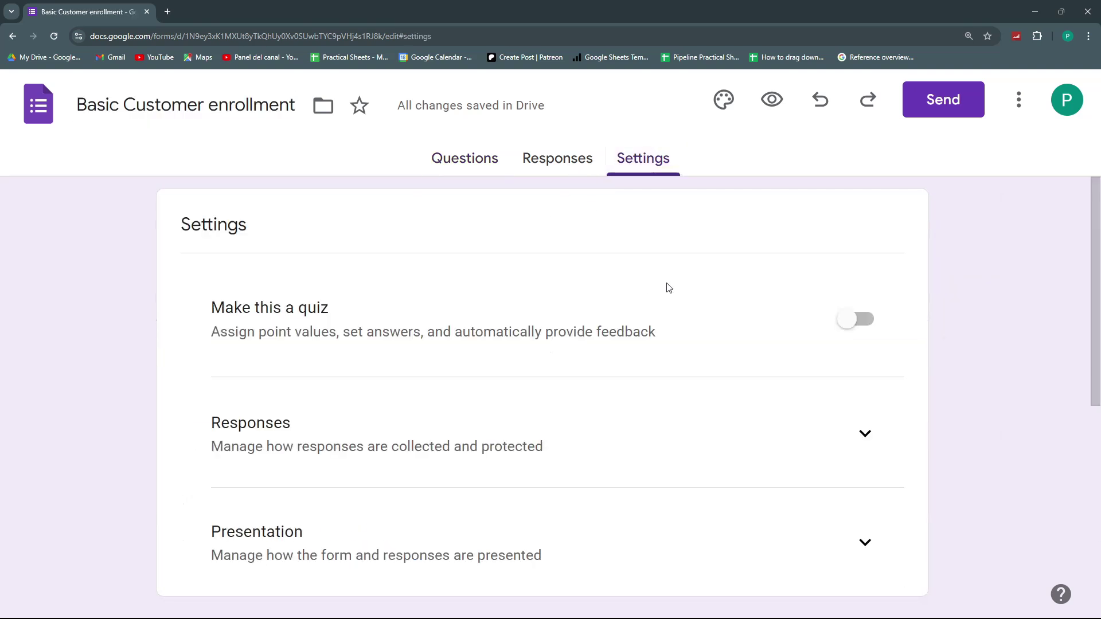
pyautogui.click(850, 450)
pyautogui.scroll(-3, 797, 435)
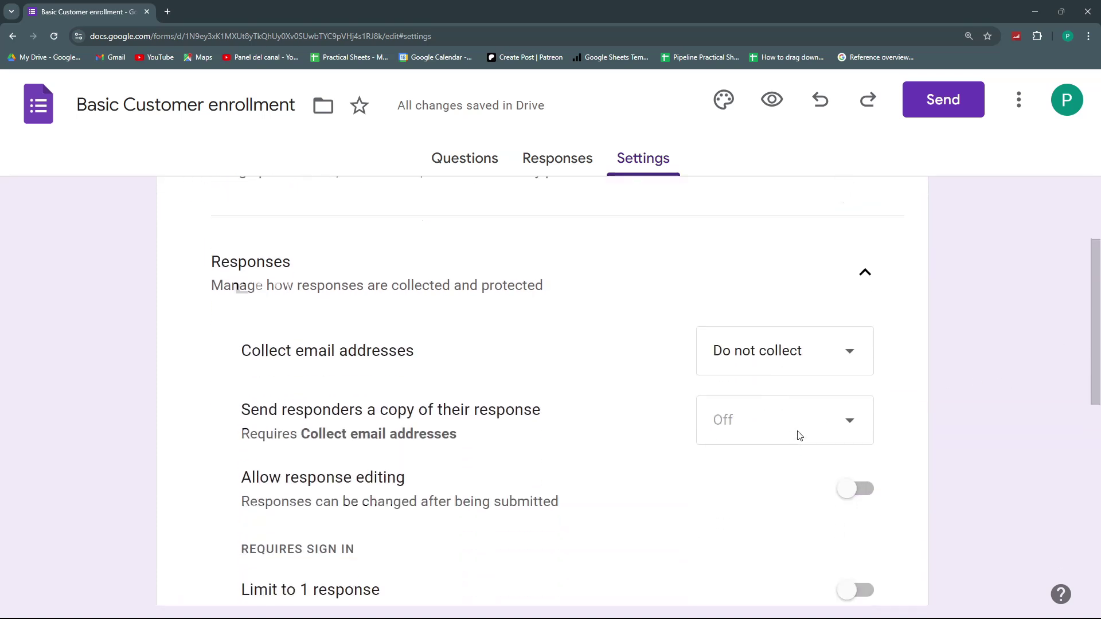
pyautogui.click(797, 242)
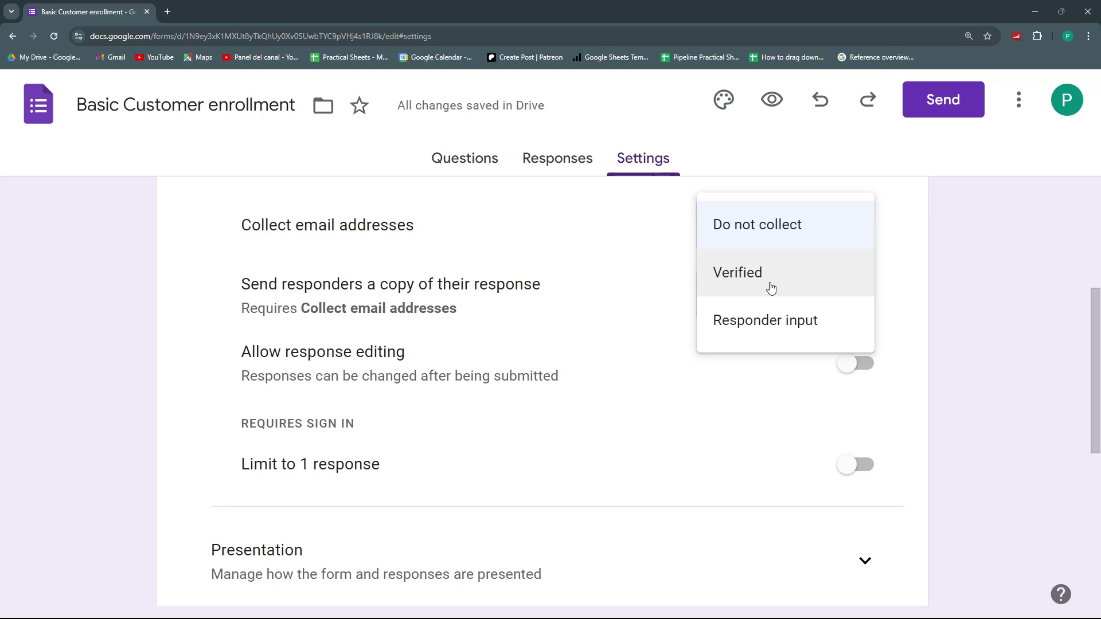
pyautogui.click(768, 312)
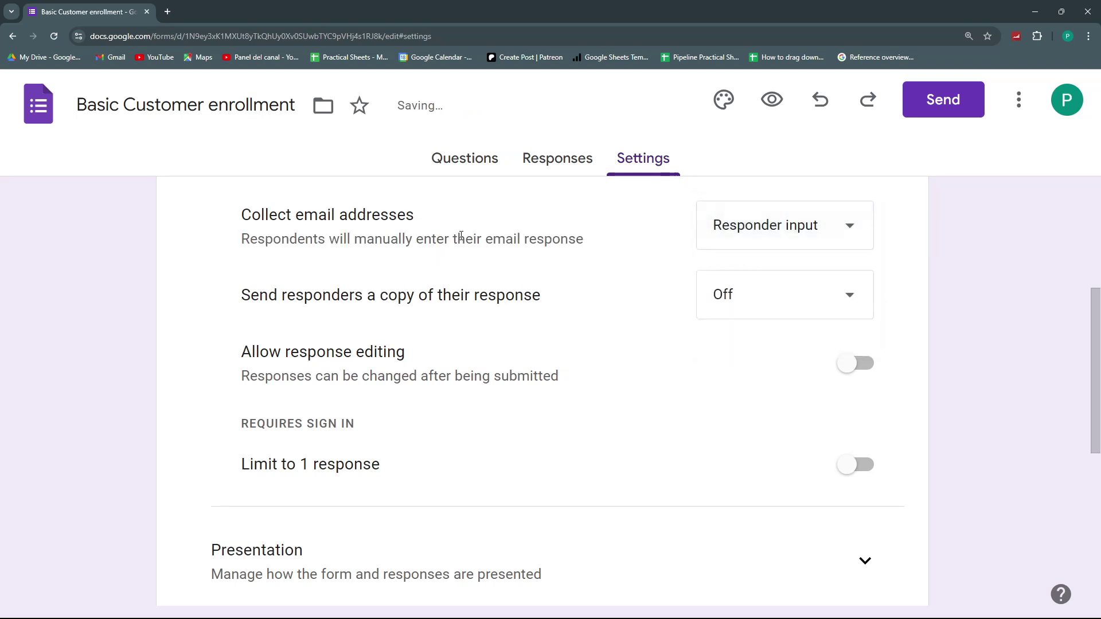
pyautogui.scroll(5, 460, 238)
# - Rename the first question to 'Name' as a short-answer question
pyautogui.click(466, 163)
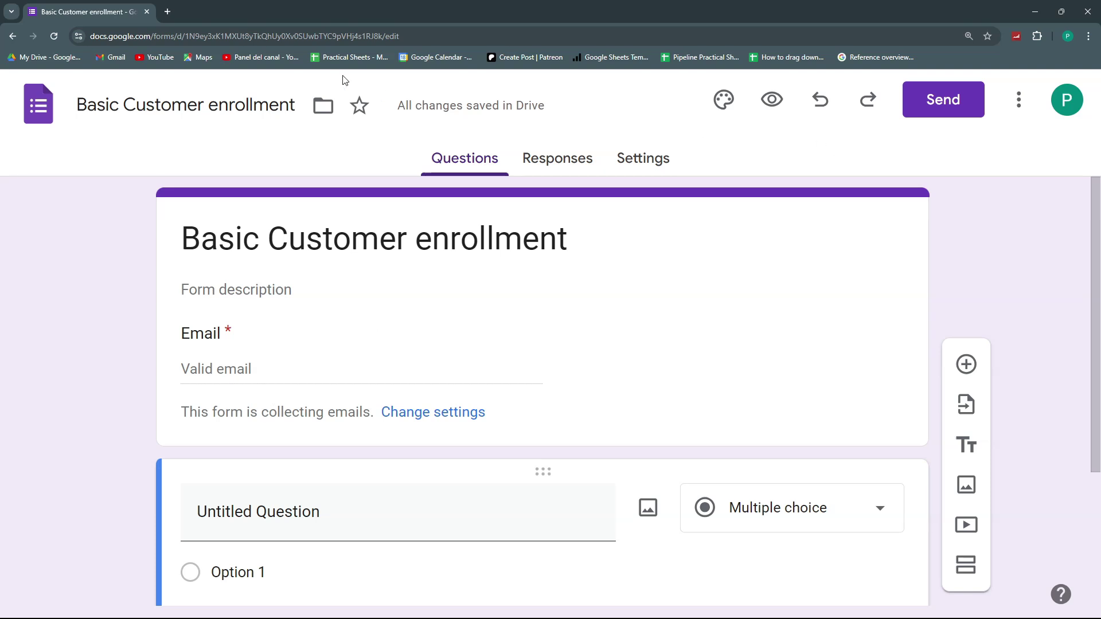
pyautogui.scroll(-2, 410, 367)
pyautogui.scroll(-2, 410, 367)
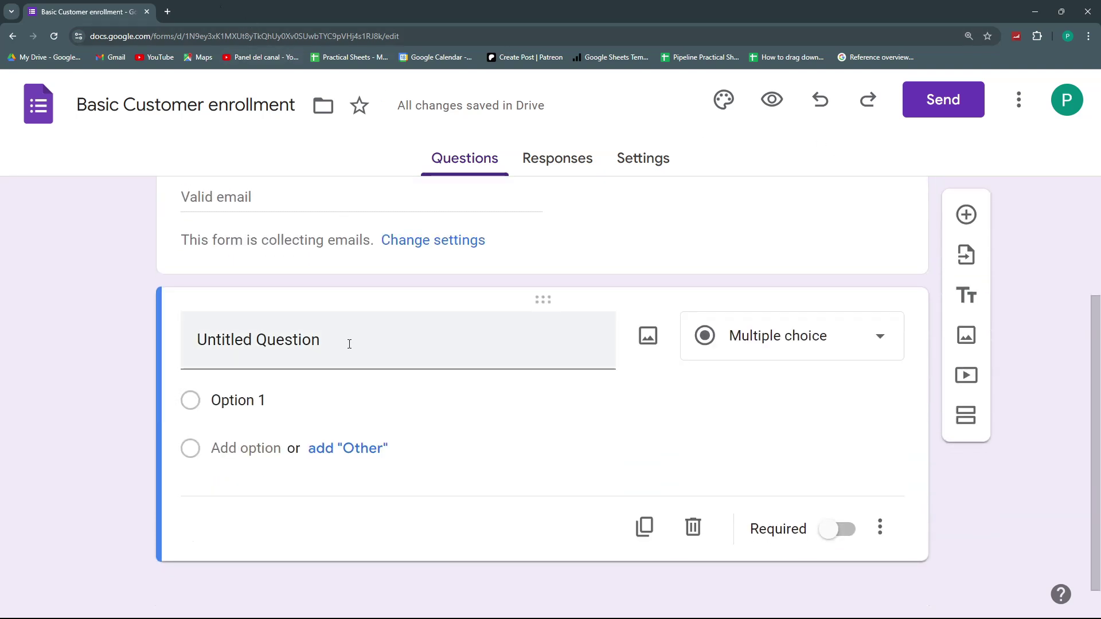
pyautogui.click(226, 333)
pyautogui.write('Name')
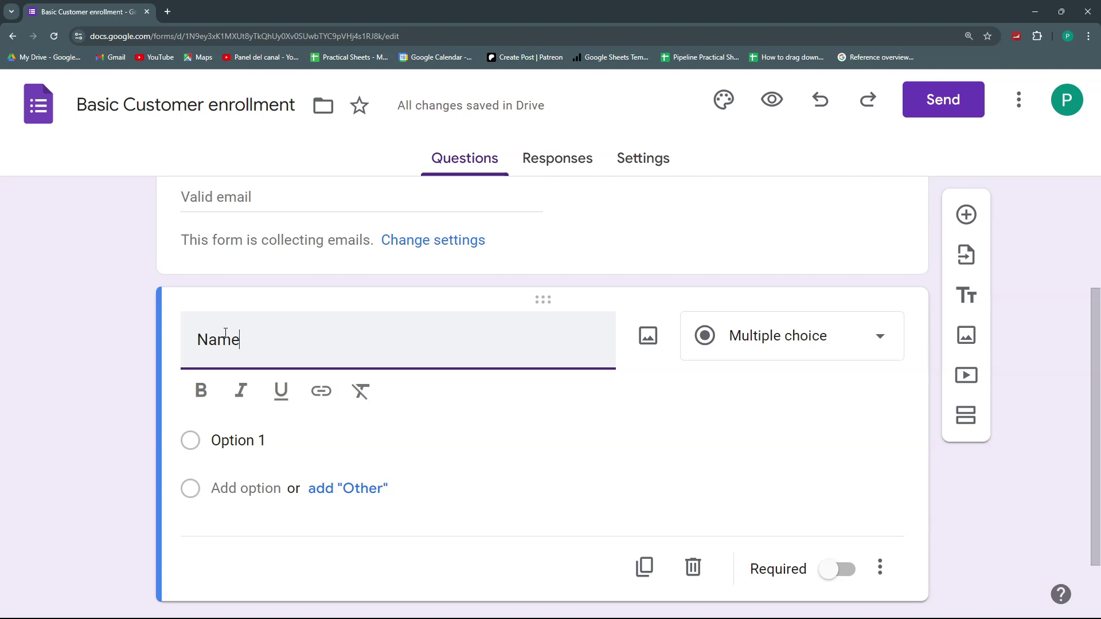
pyautogui.scroll(3, 524, 267)
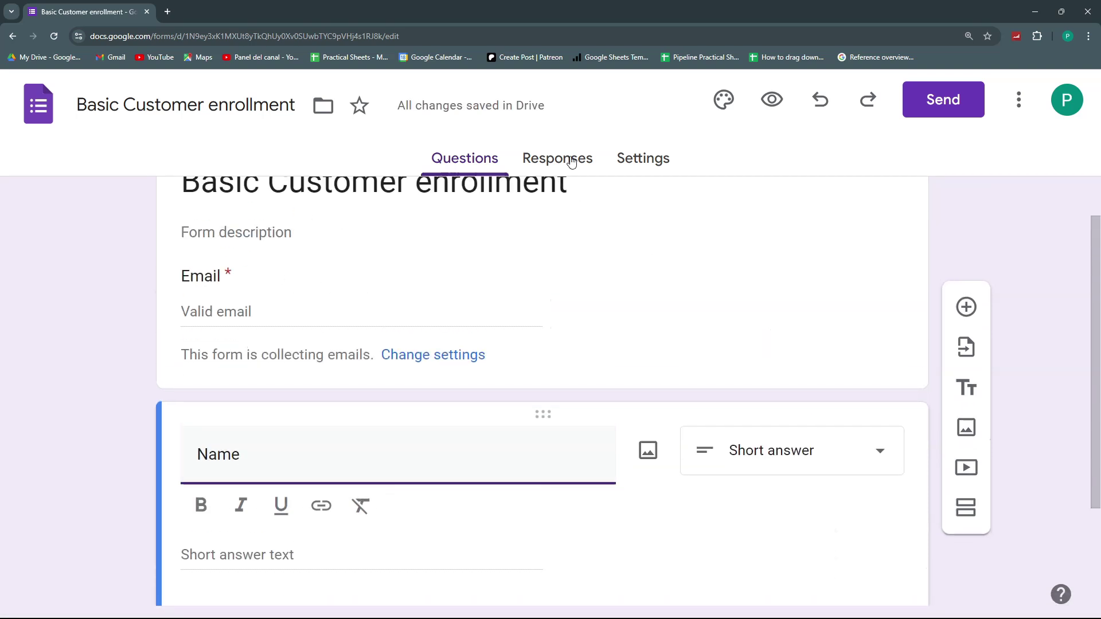
# - Link responses to a new spreadsheet named 'Basic Customer enrollment', without the '(Responses)' suffix
pyautogui.click(571, 161)
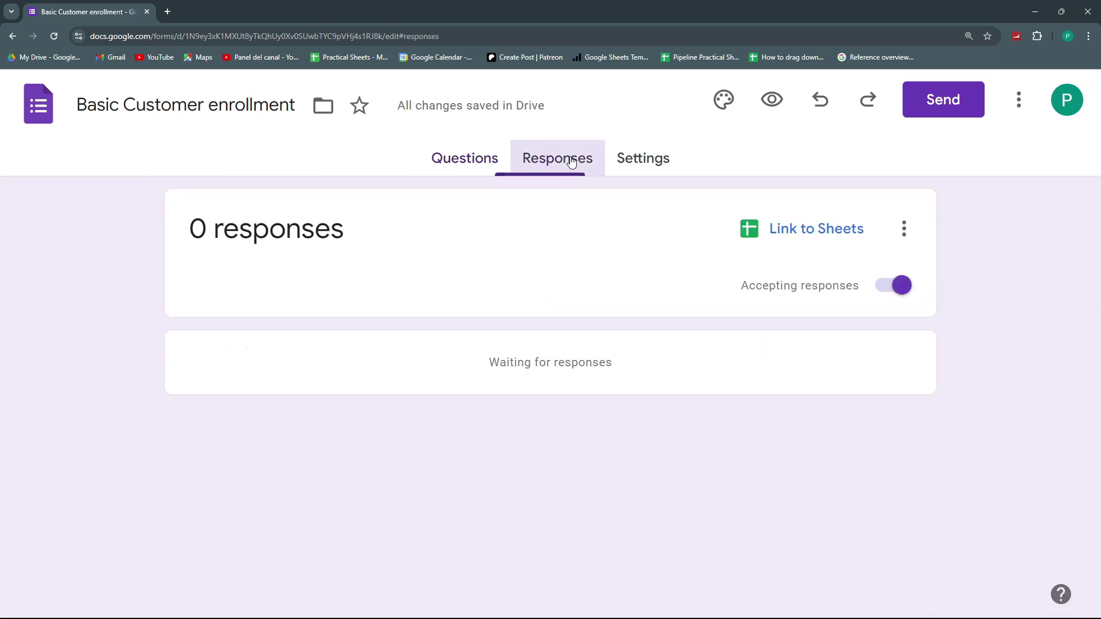
pyautogui.click(809, 245)
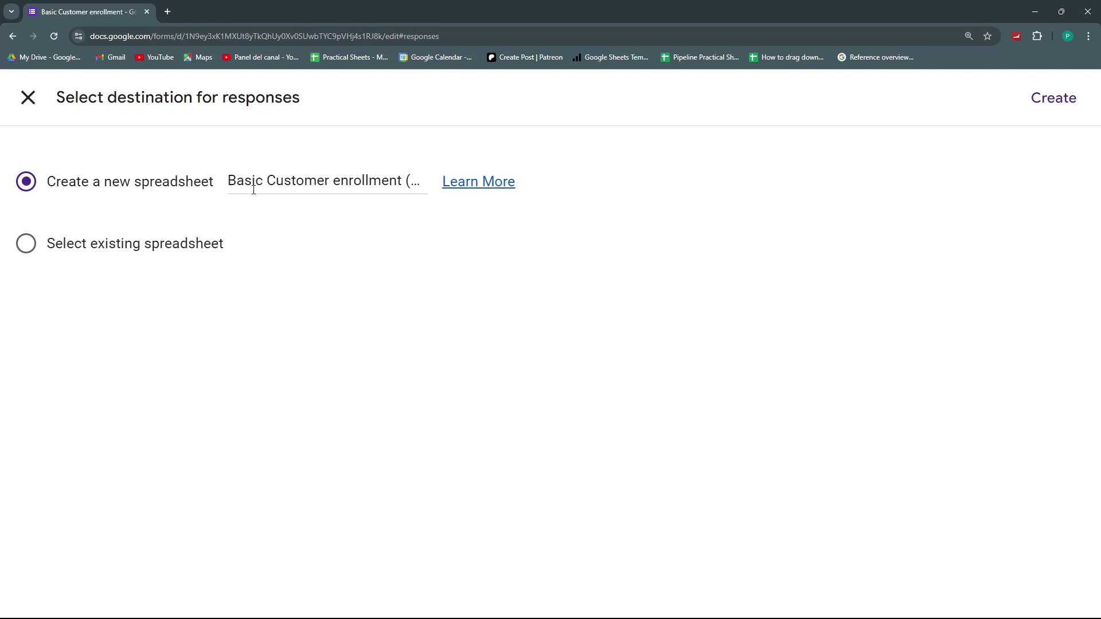
pyautogui.moveTo(407, 184); pyautogui.dragTo(472, 189)
pyautogui.press('BackSpace')
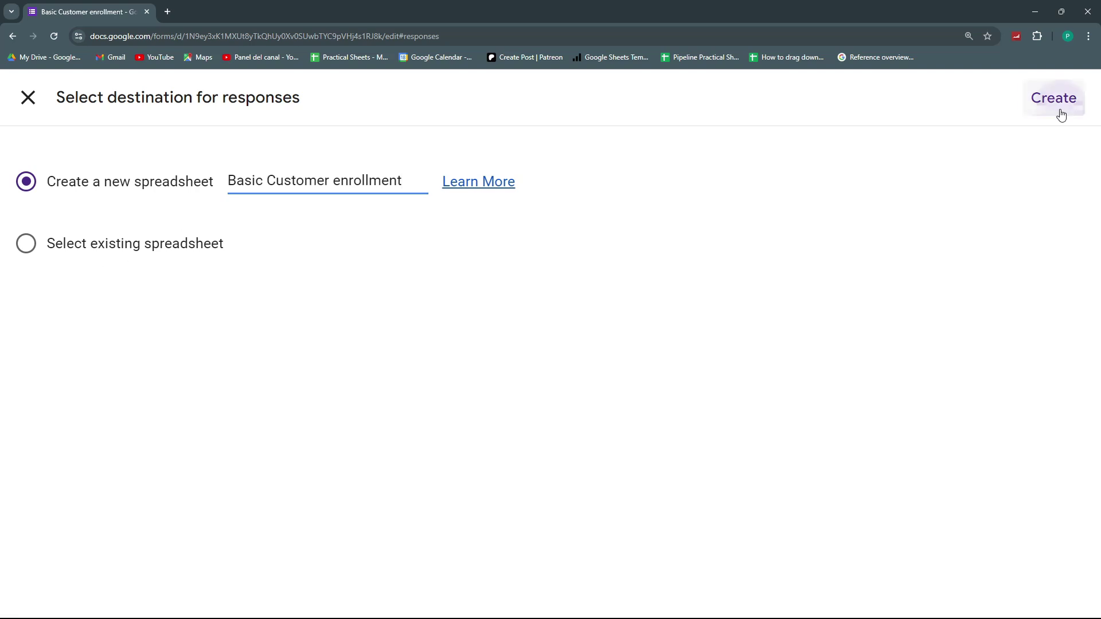
pyautogui.click(1060, 115)
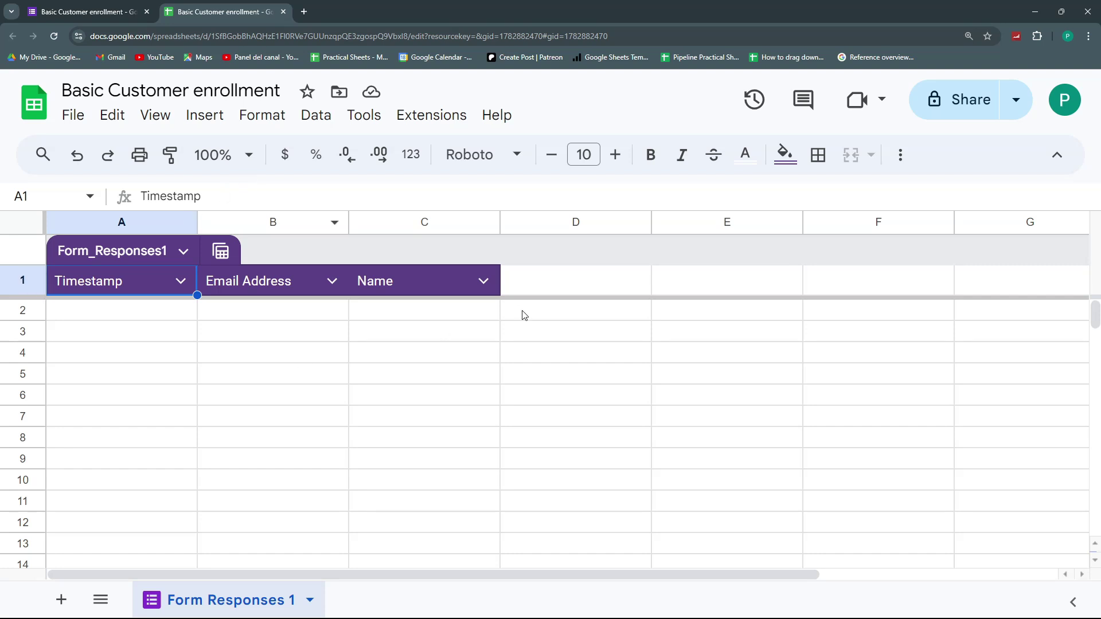
pyautogui.click(618, 341)
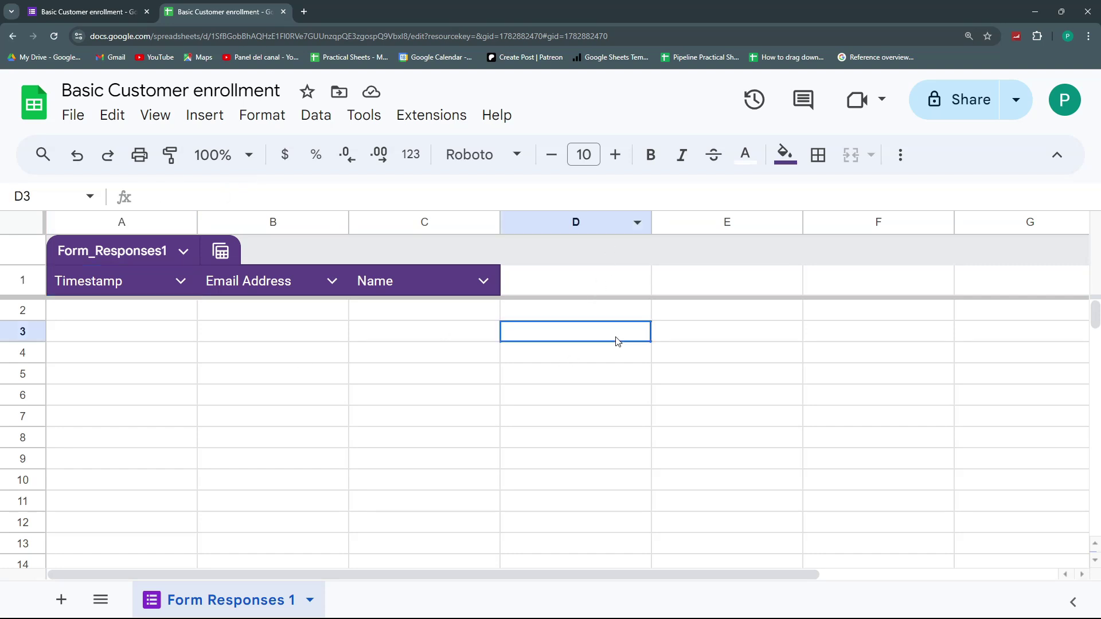
pyautogui.click(593, 224)
pyautogui.click(23, 374)
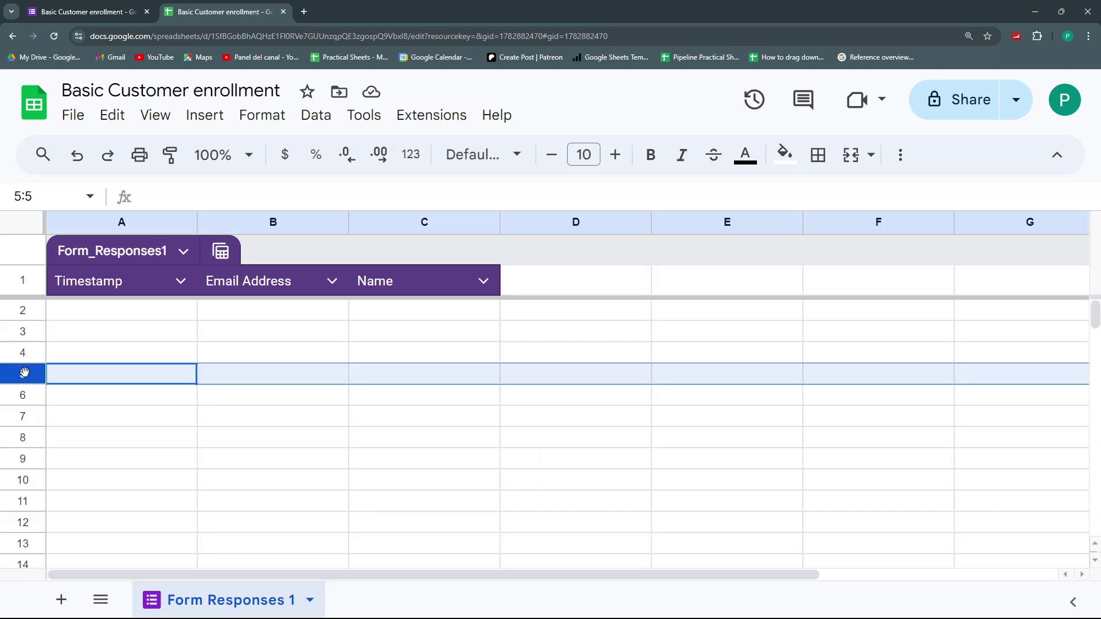
pyautogui.click(294, 467)
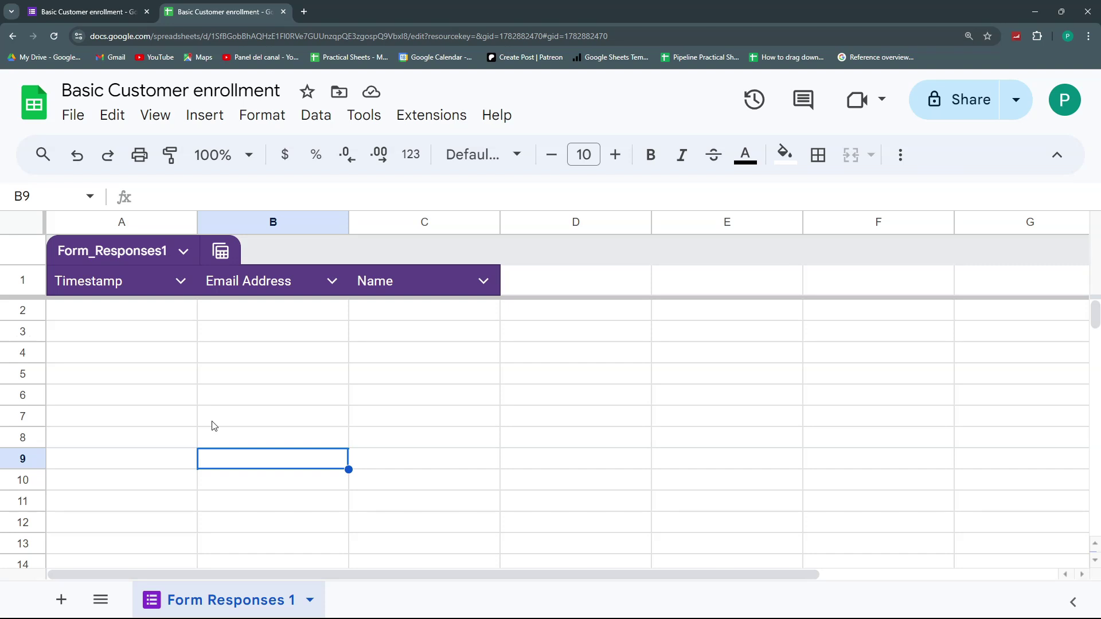
pyautogui.click(234, 404)
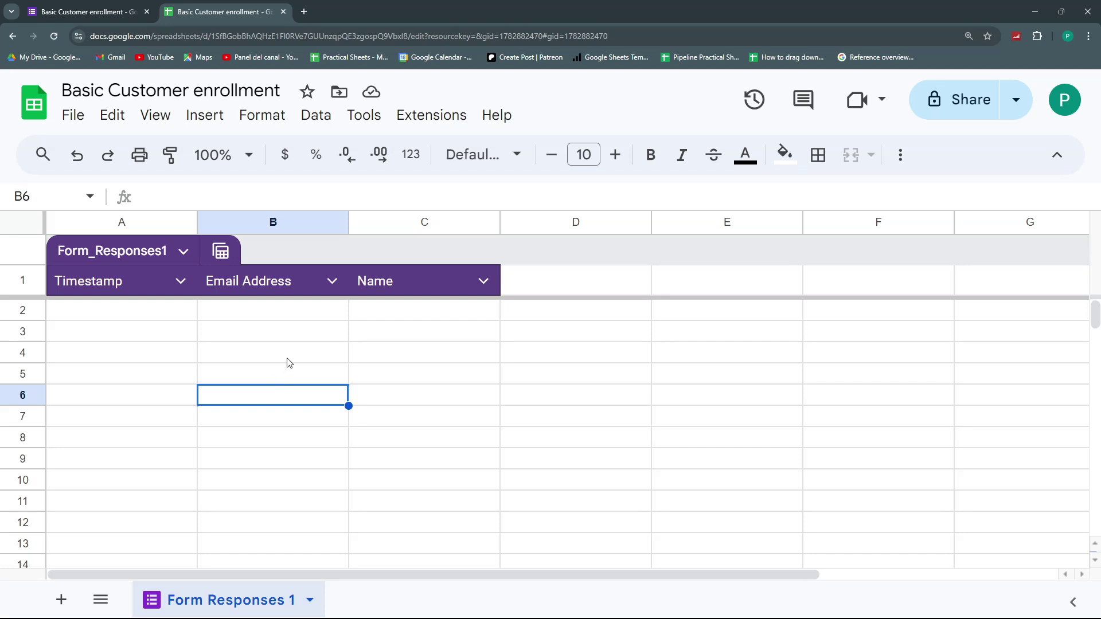
pyautogui.moveTo(92, 6)
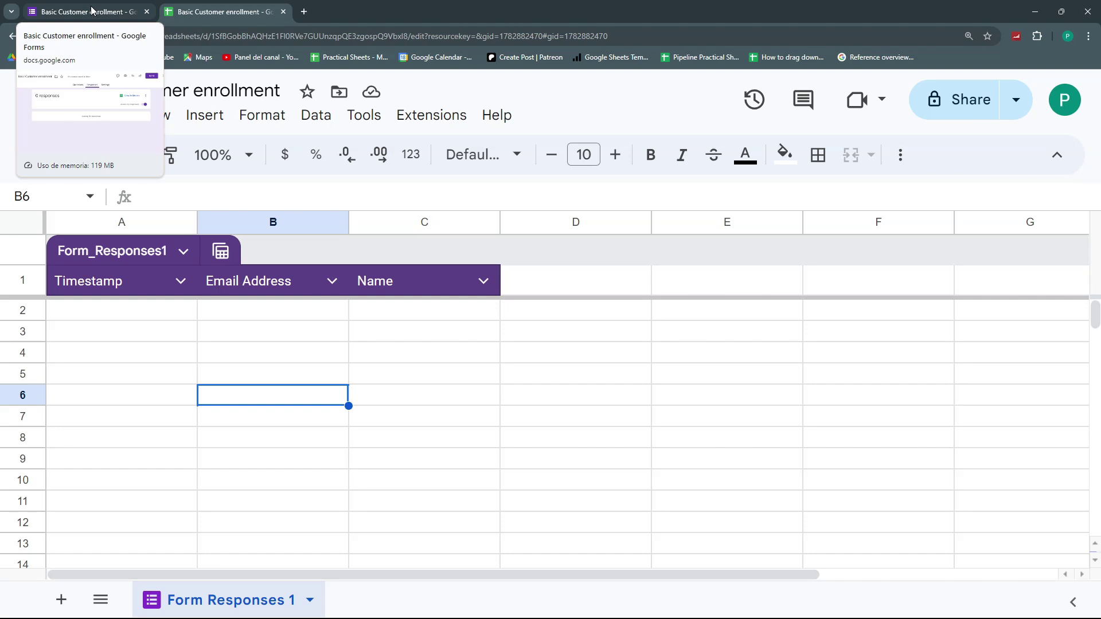
# - In the form preview, paste a test email address and enter a respondent's name
pyautogui.click(92, 9)
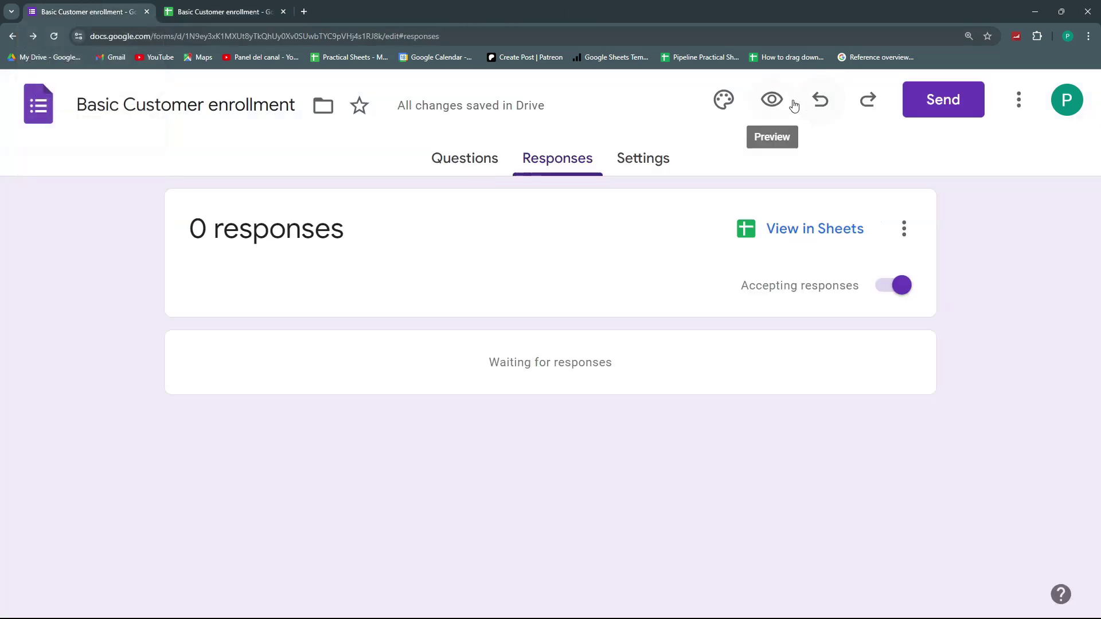
pyautogui.click(771, 98)
pyautogui.click(359, 365)
pyautogui.write('mmail')
pyautogui.hotkey('ctrl', 'a')
pyautogui.hotkey('ctrl', 'v')
pyautogui.click(338, 512)
pyautogui.write('Juan')
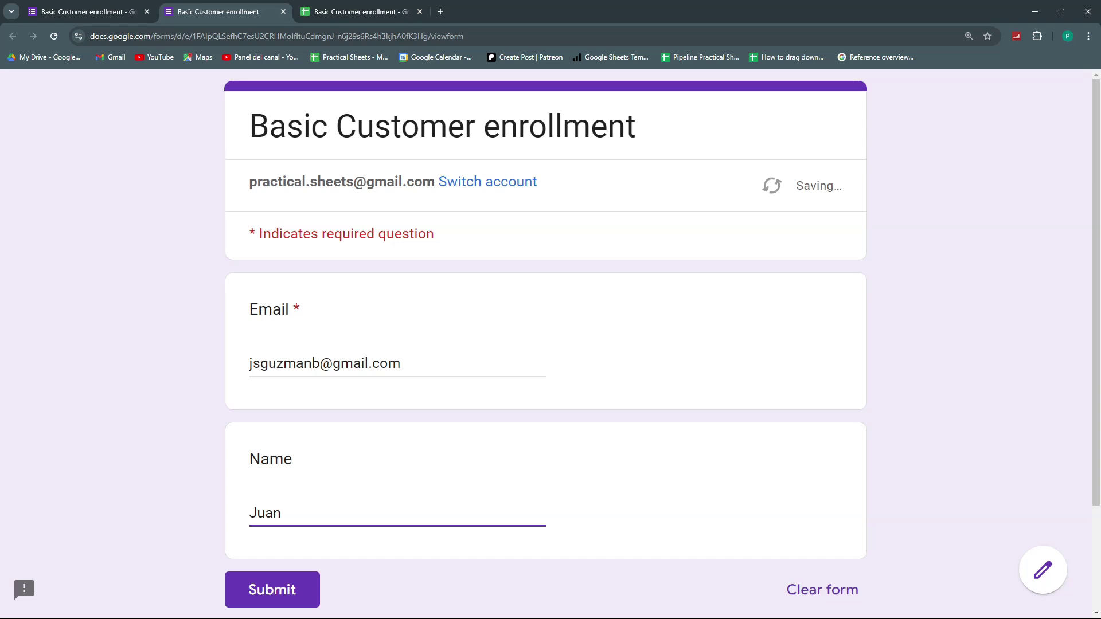
# - Submit the test response, then narrow Name column C in the responses sheet to fit
pyautogui.click(272, 590)
pyautogui.click(86, 12)
pyautogui.click(398, 8)
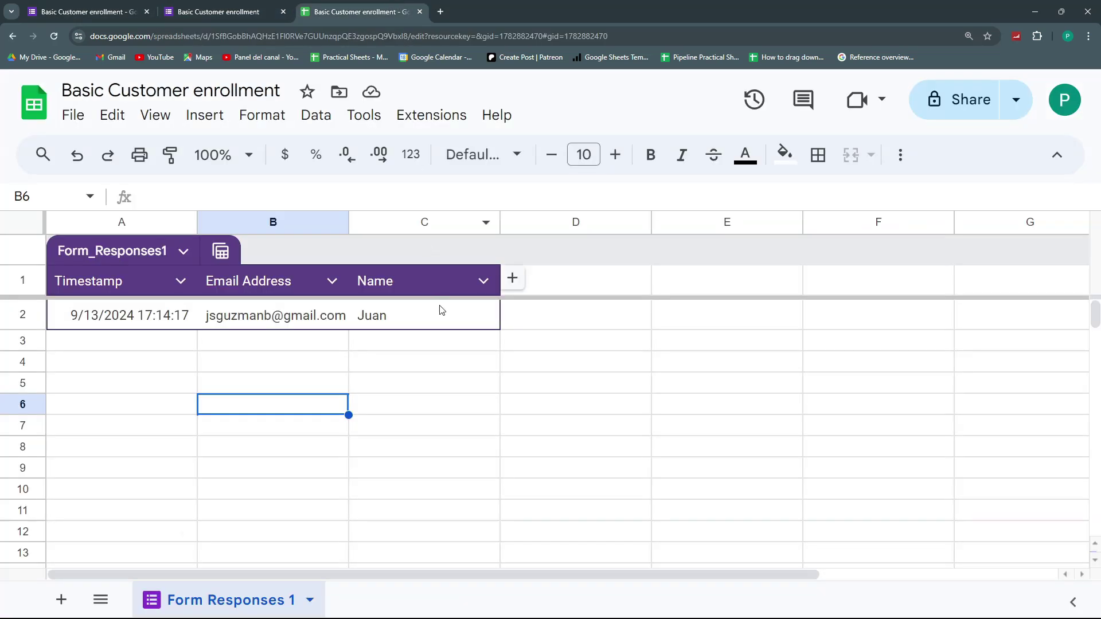
pyautogui.click(437, 342)
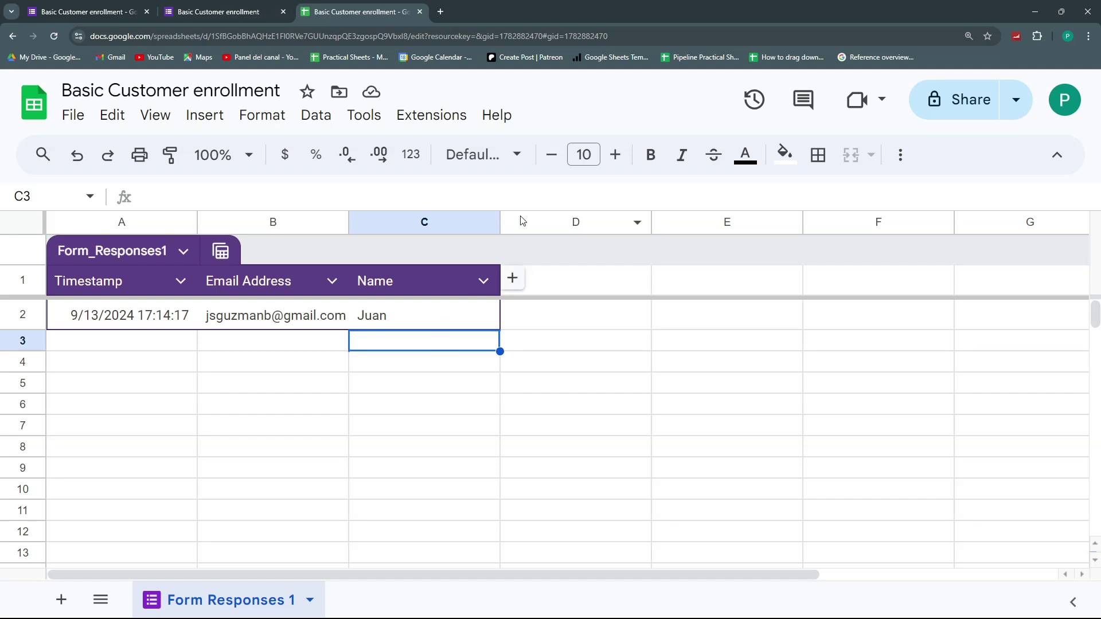
pyautogui.moveTo(501, 220); pyautogui.dragTo(450, 222)
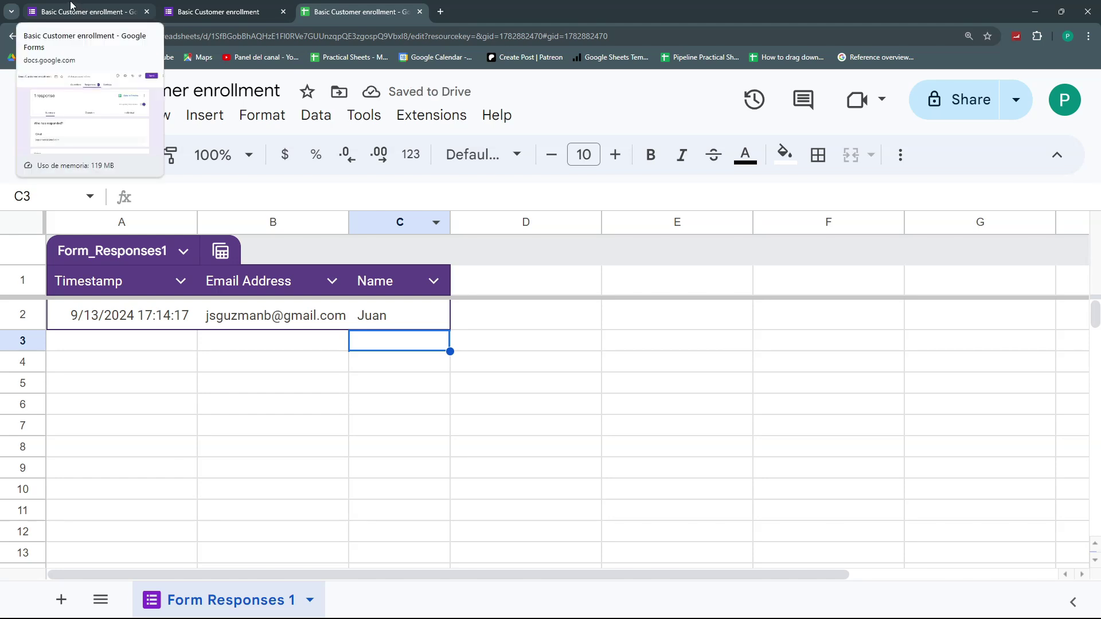
# - Add a short-answer question titled 'Yearly Income' below Name
pyautogui.click(71, 7)
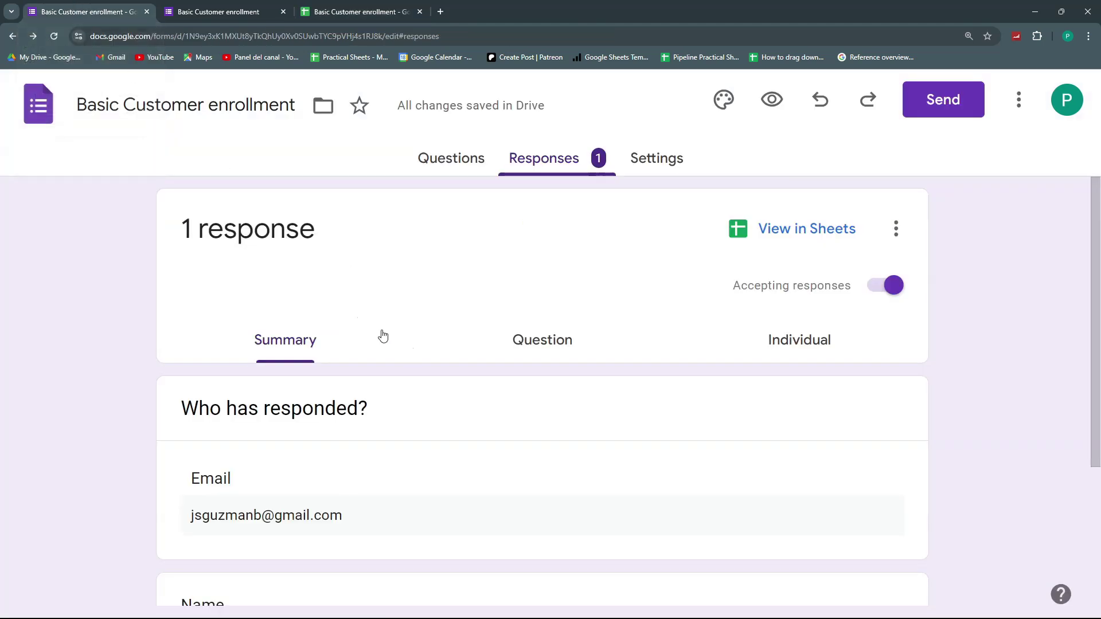
pyautogui.scroll(-3, 403, 369)
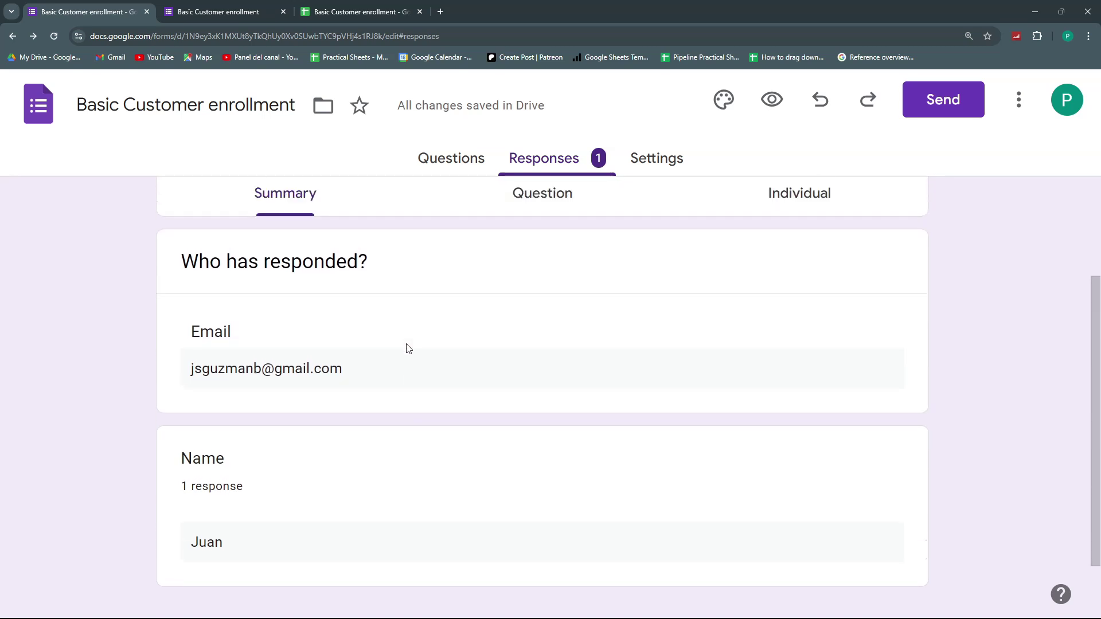
pyautogui.scroll(2, 409, 348)
pyautogui.click(484, 158)
pyautogui.scroll(-3, 755, 376)
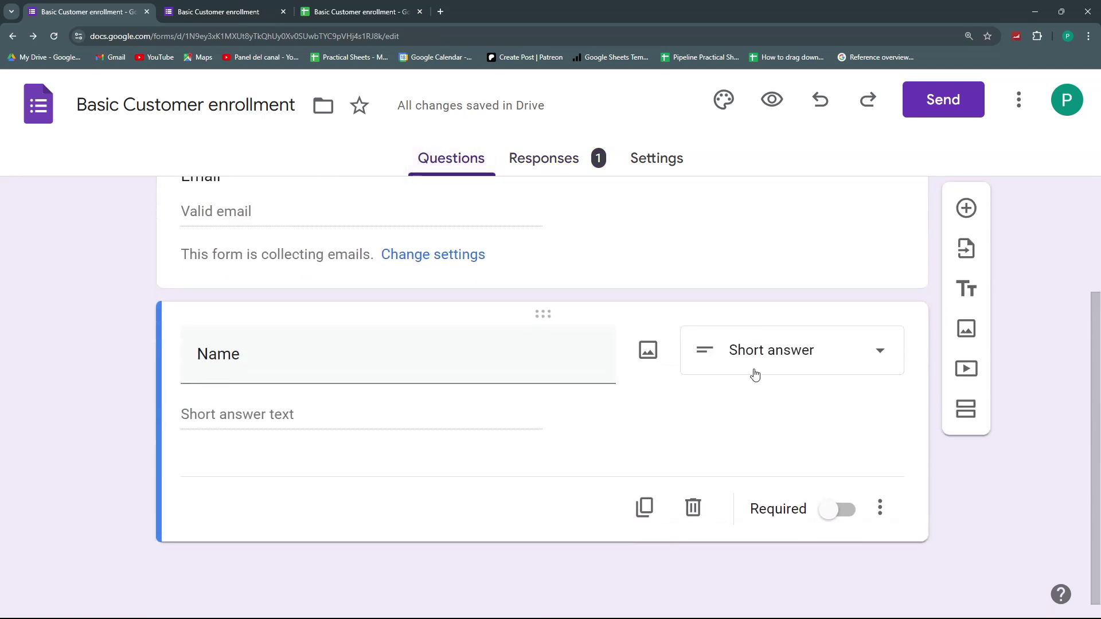
pyautogui.click(962, 221)
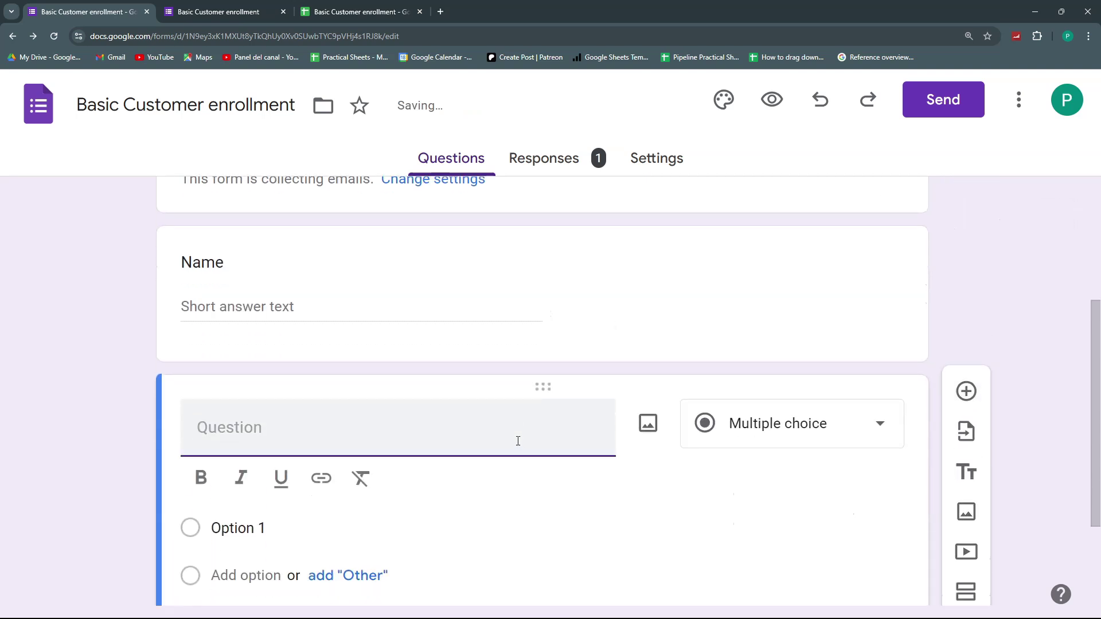
pyautogui.write('Yearly Income')
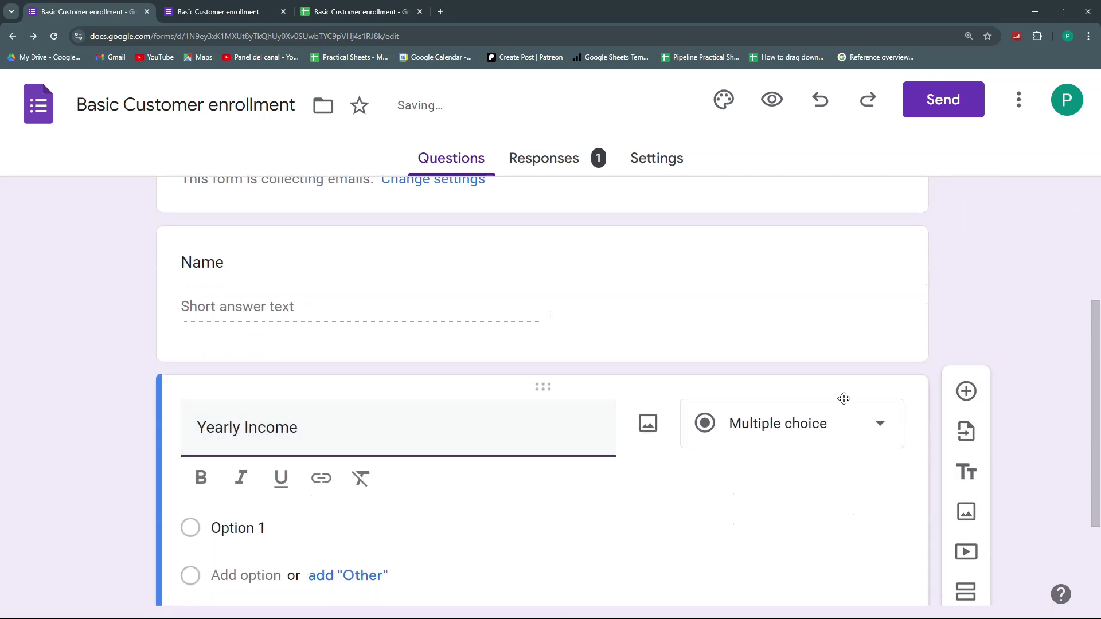
pyautogui.click(792, 445)
pyautogui.click(783, 123)
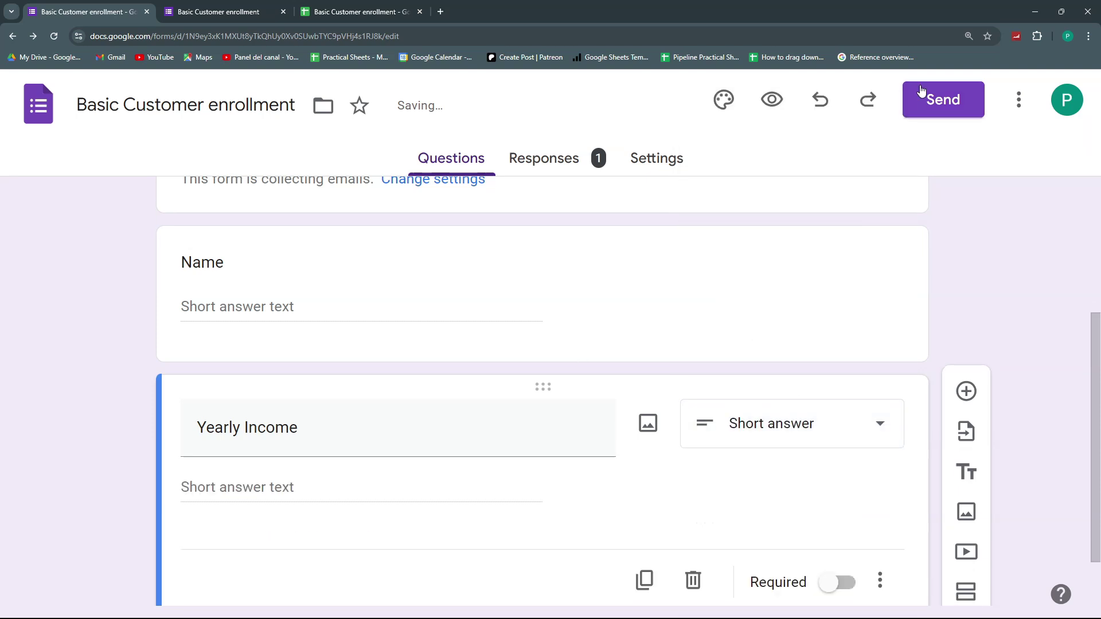
# - Add Number response validation with the Greater than rule to Yearly Income
pyautogui.click(880, 507)
pyautogui.click(904, 552)
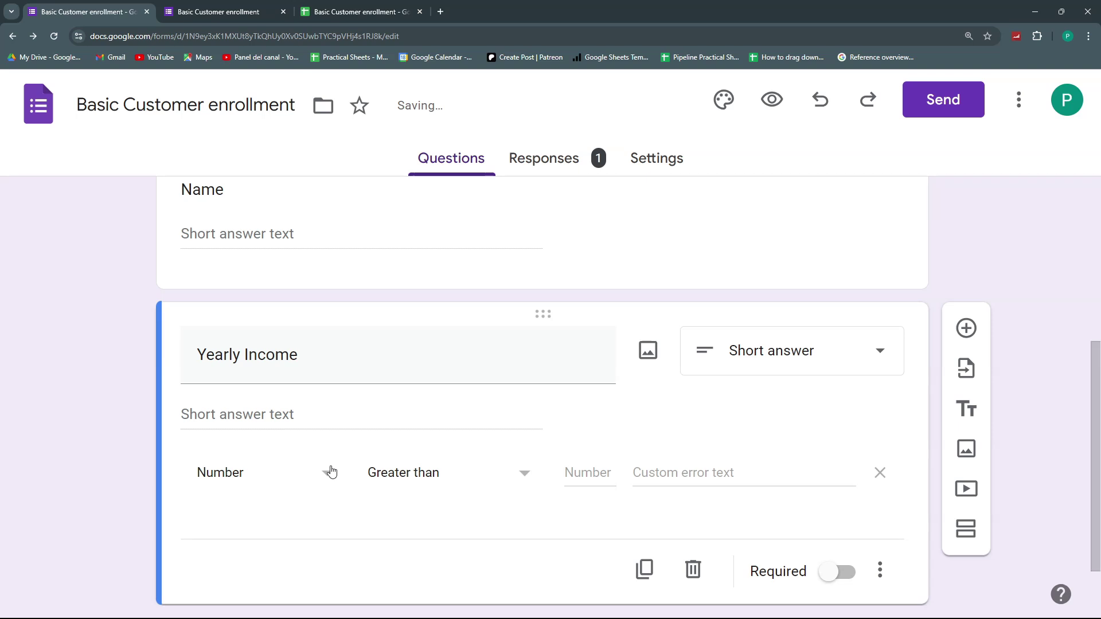
pyautogui.click(358, 470)
pyautogui.click(597, 474)
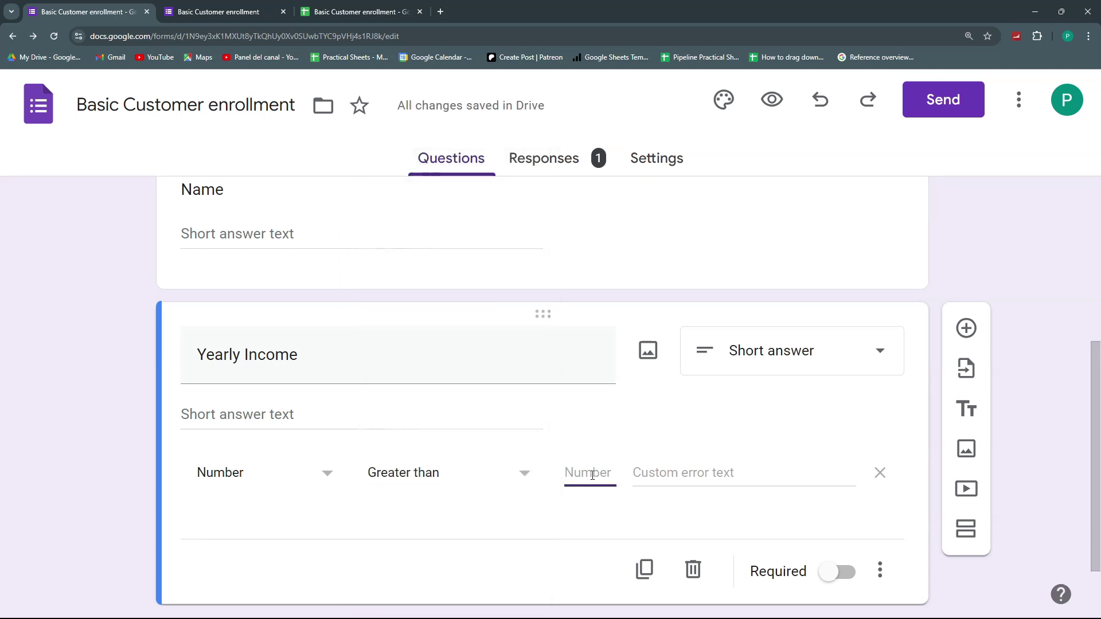
# - Require Yearly Income to be greater than 0 and open the form preview
pyautogui.write('0')
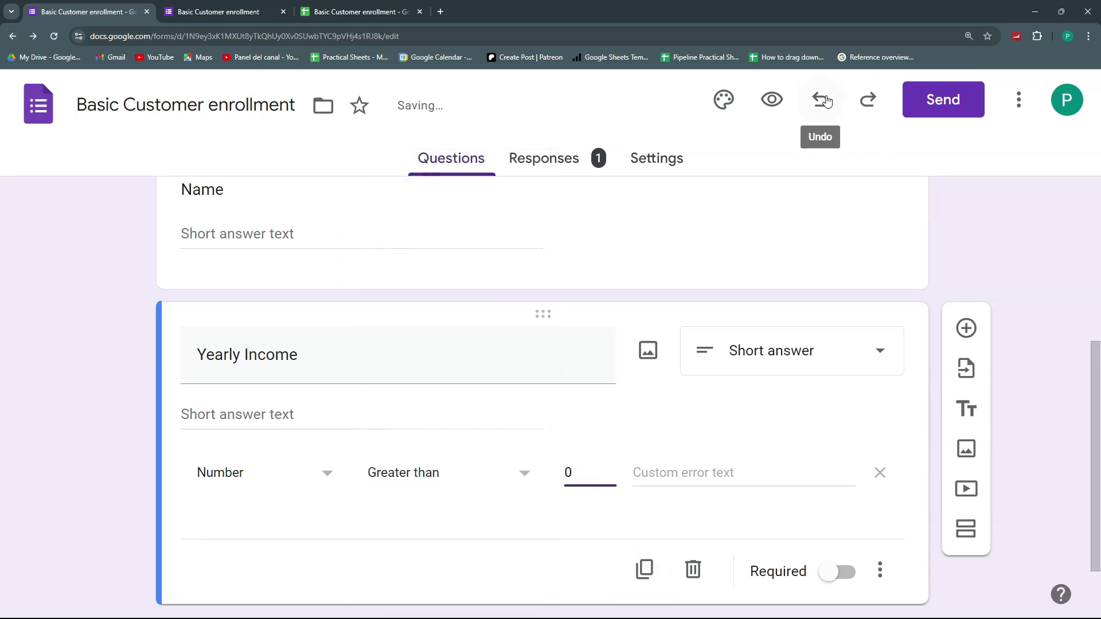
pyautogui.click(772, 100)
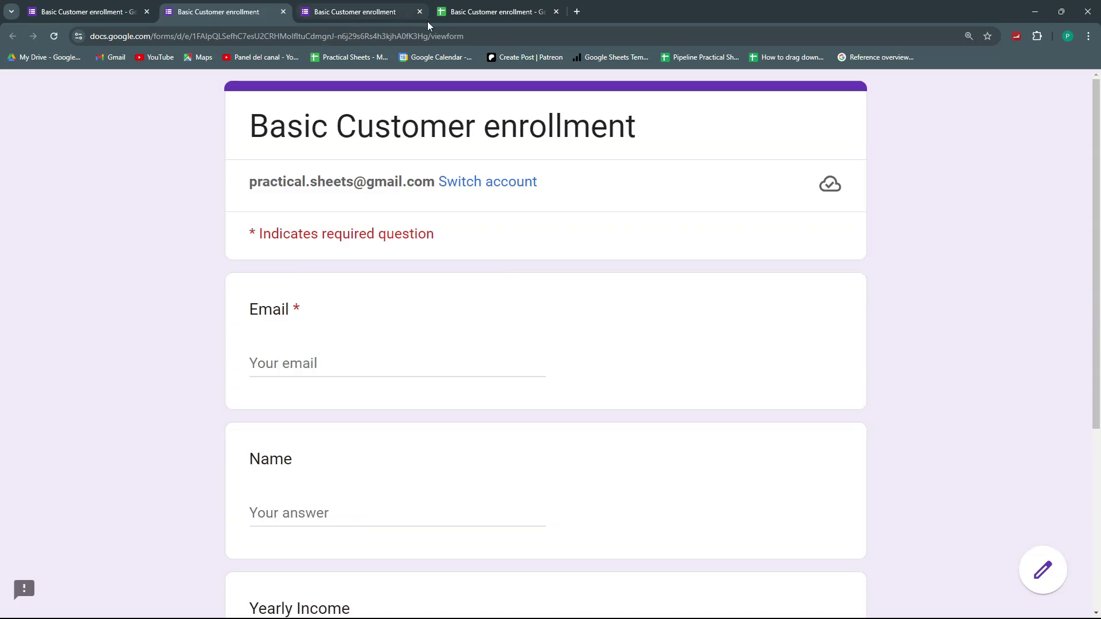
pyautogui.click(419, 12)
# - Submit a test response with an email, a name and Yearly Income 25
pyautogui.click(383, 357)
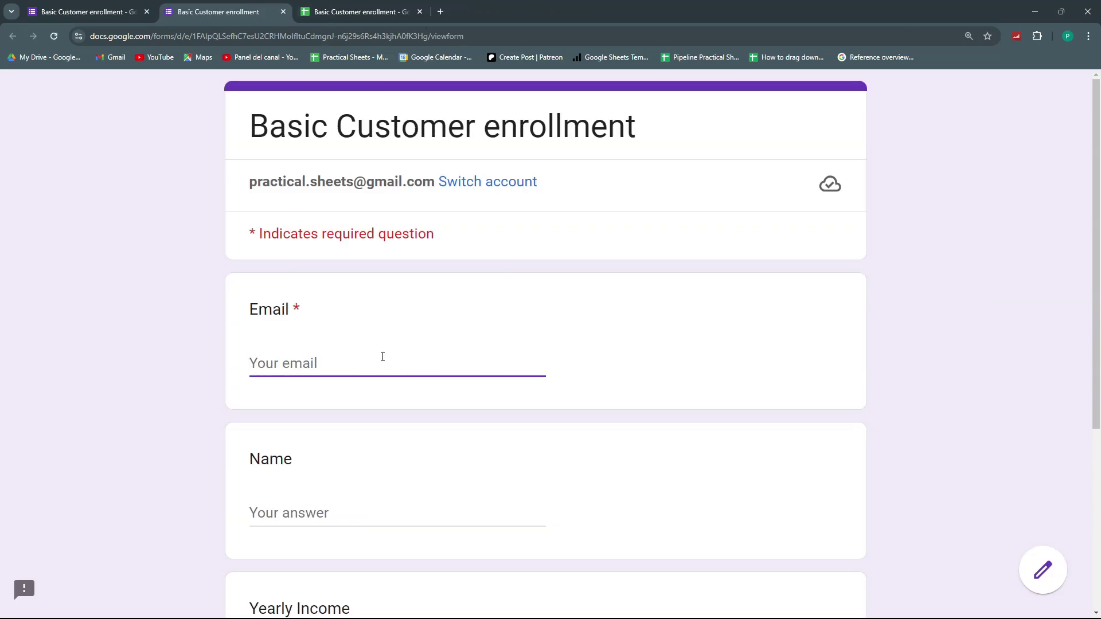
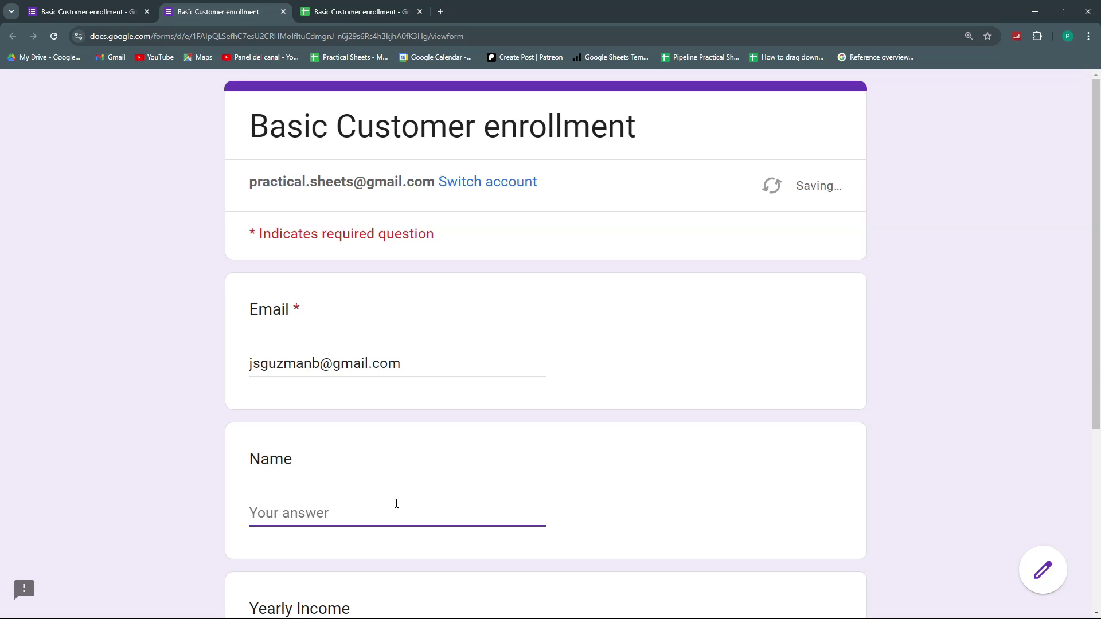
pyautogui.click(405, 519)
pyautogui.write('John')
pyautogui.scroll(-2, 396, 505)
pyautogui.click(371, 551)
pyautogui.write('25')
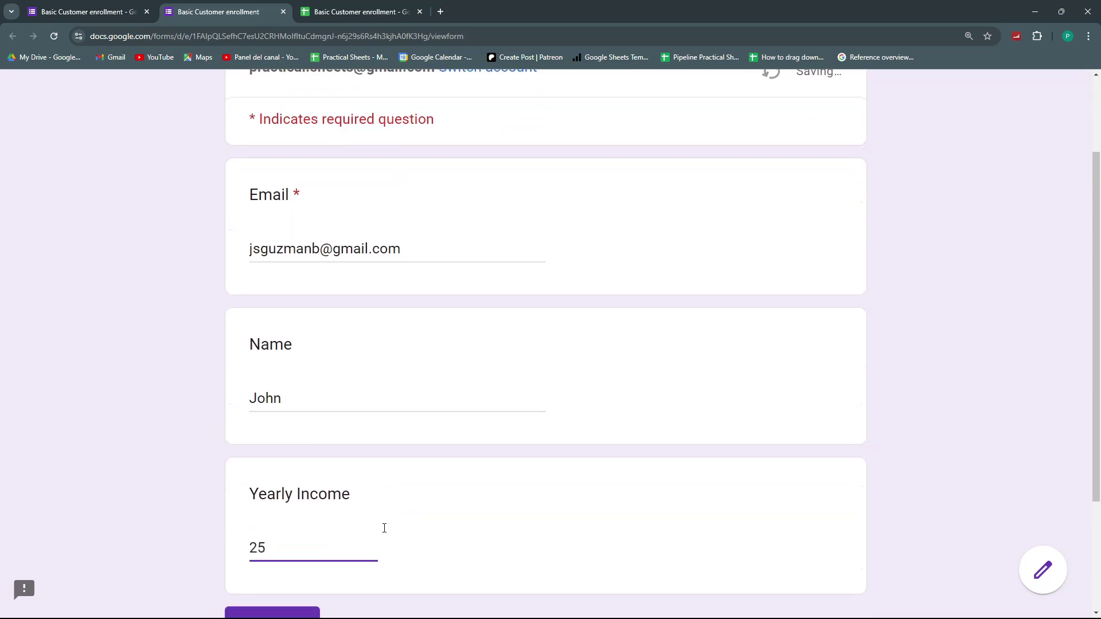
pyautogui.scroll(-3, 387, 530)
pyautogui.click(273, 462)
pyautogui.click(357, 11)
# - Revert the Form_Responses1 table to plain unformatted data
pyautogui.click(579, 356)
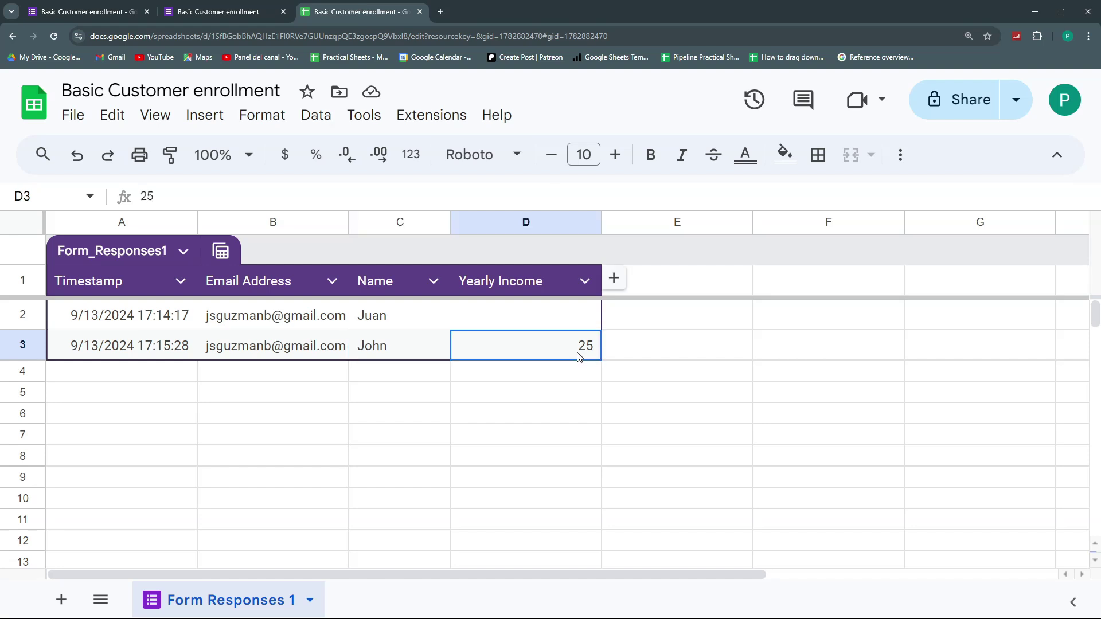
pyautogui.click(843, 347)
pyautogui.click(679, 371)
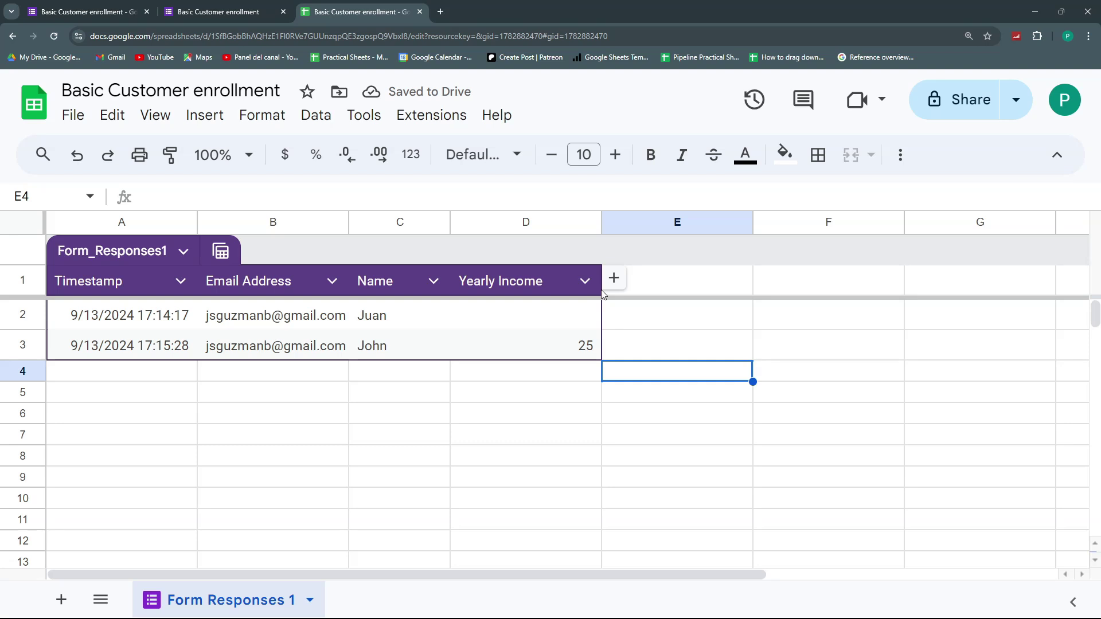
pyautogui.click(184, 252)
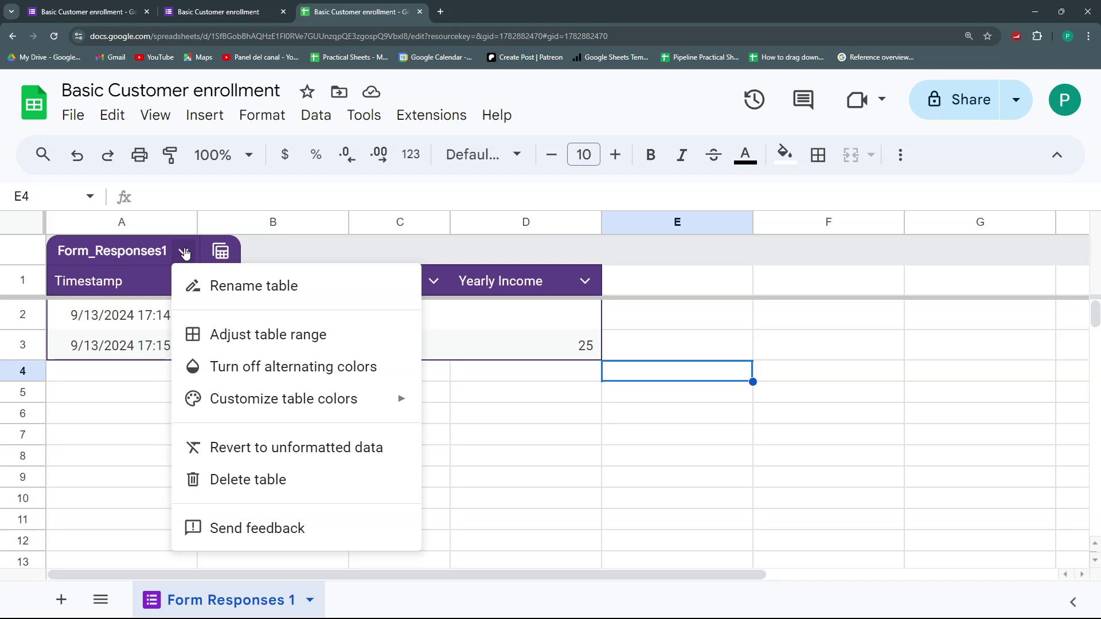
pyautogui.click(296, 456)
pyautogui.click(622, 389)
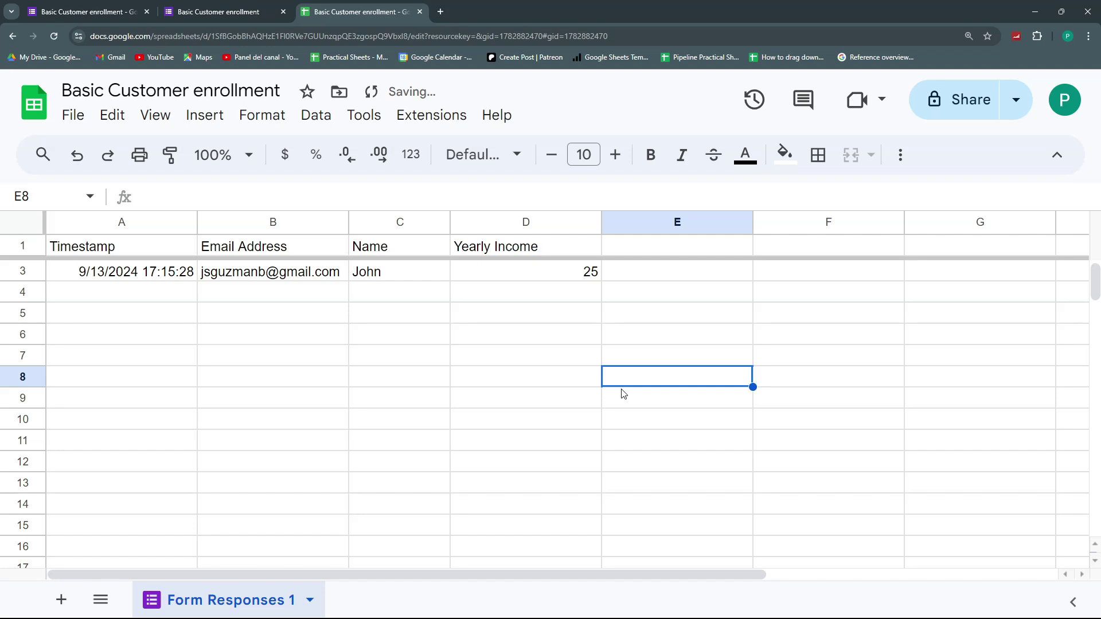
# - Format the Yearly Income column D as currency so 25 shows as $25.00
pyautogui.click(575, 274)
pyautogui.click(671, 343)
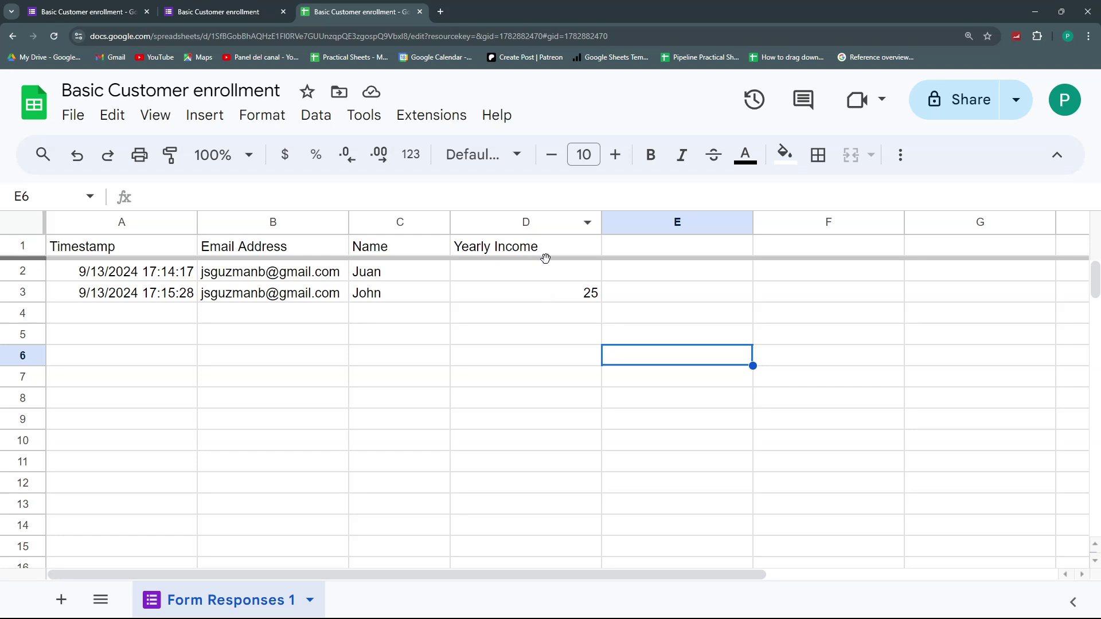
pyautogui.click(541, 230)
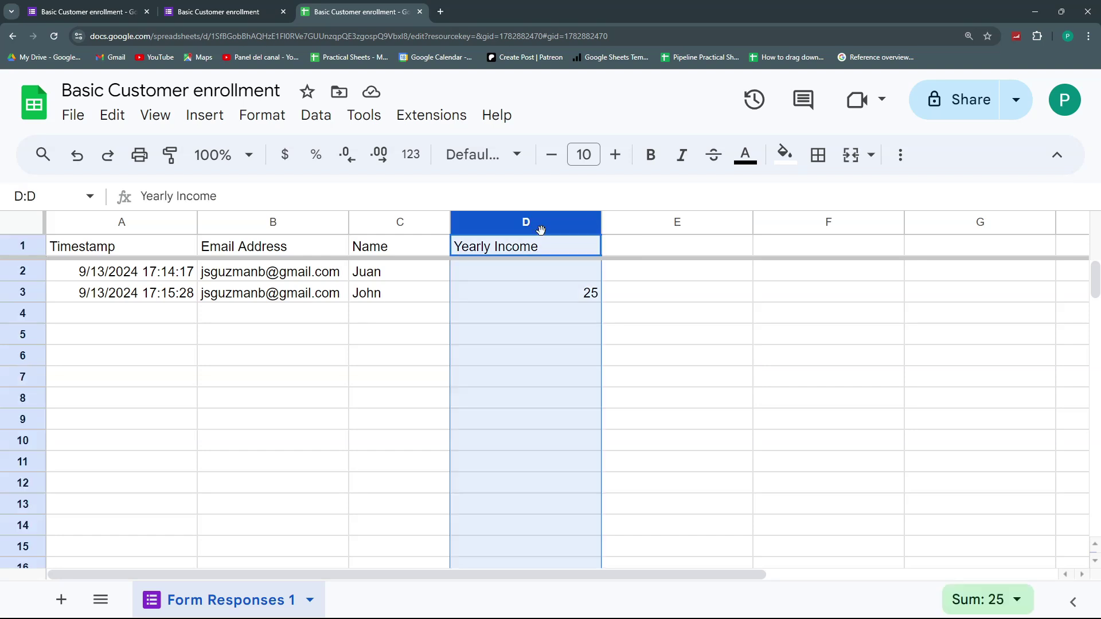
pyautogui.click(284, 154)
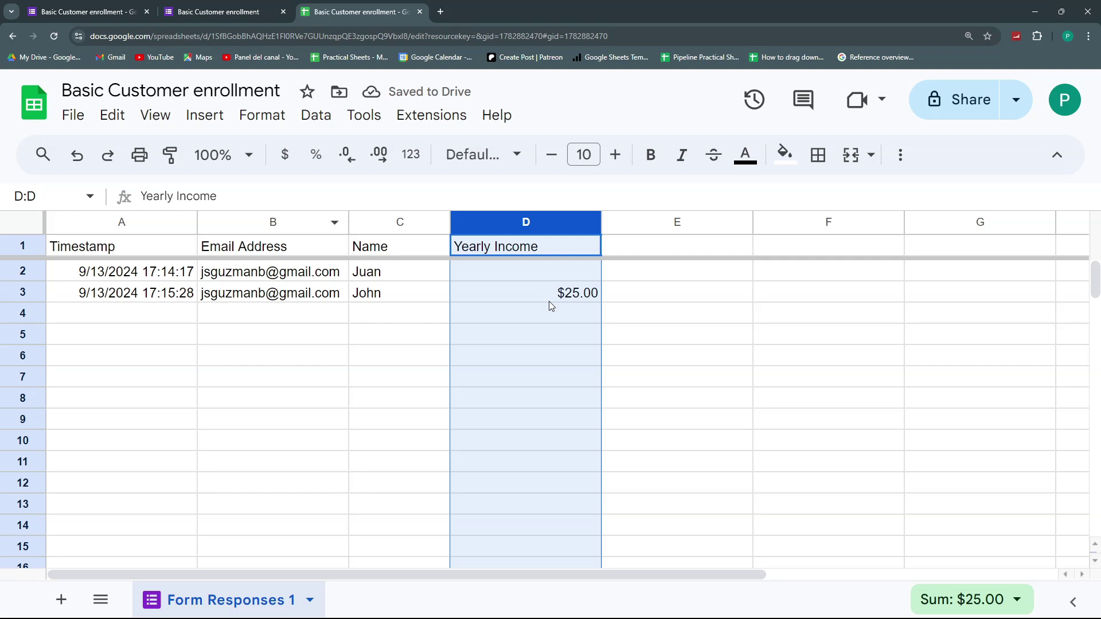
pyautogui.click(520, 279)
# - Submit another test response with an email, a name and Yearly Income 50
pyautogui.click(240, 6)
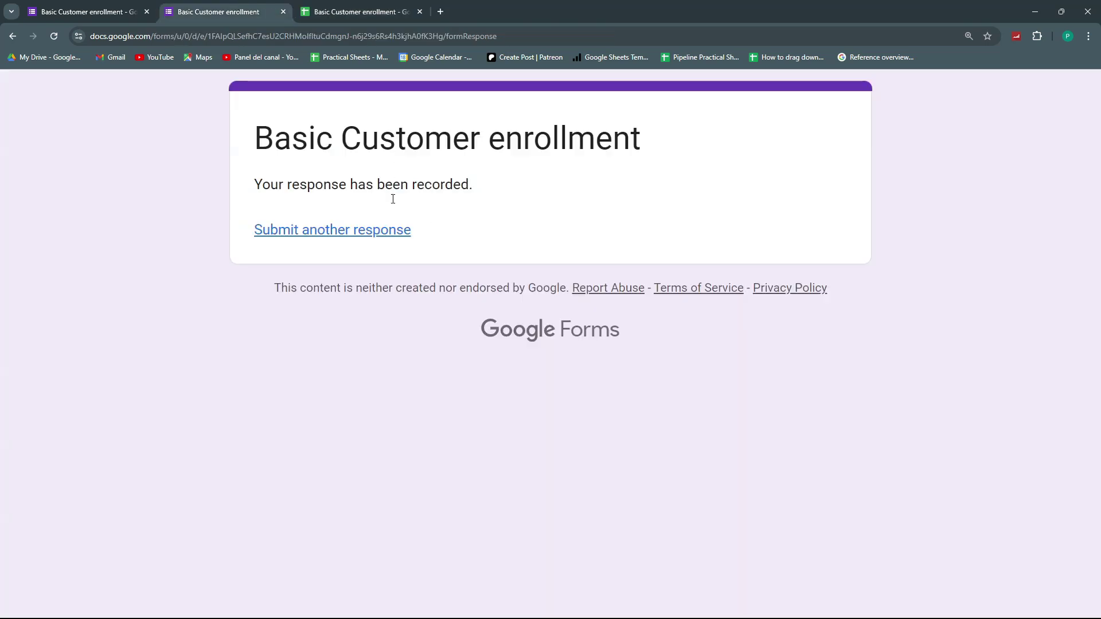
pyautogui.click(386, 233)
pyautogui.click(290, 367)
pyautogui.write('mjsg')
pyautogui.click(332, 510)
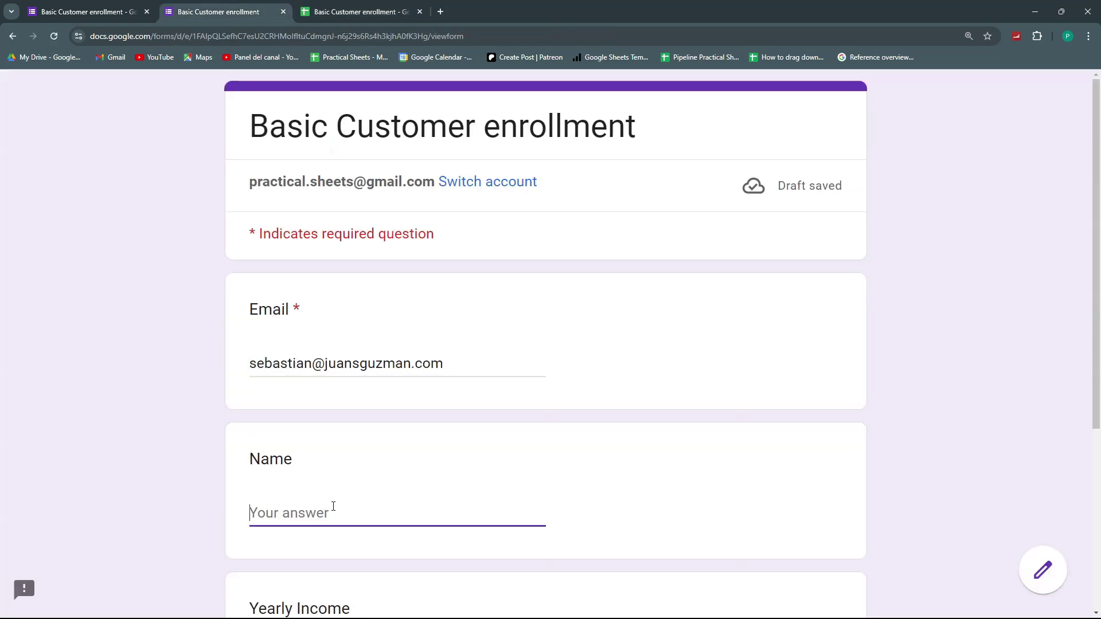
pyautogui.write('Robert')
pyautogui.scroll(-4, 327, 488)
pyautogui.click(312, 442)
pyautogui.write('50')
pyautogui.click(307, 497)
pyautogui.click(361, 11)
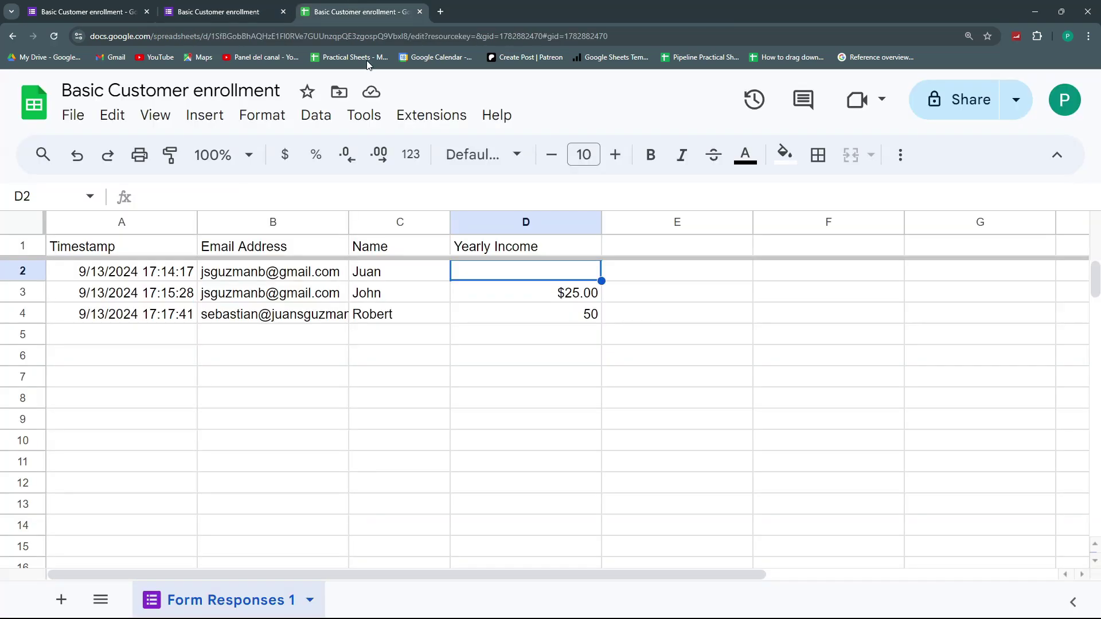
# - Narrow the Name column and format Yearly Income as currency, showing $50.00
pyautogui.click(587, 319)
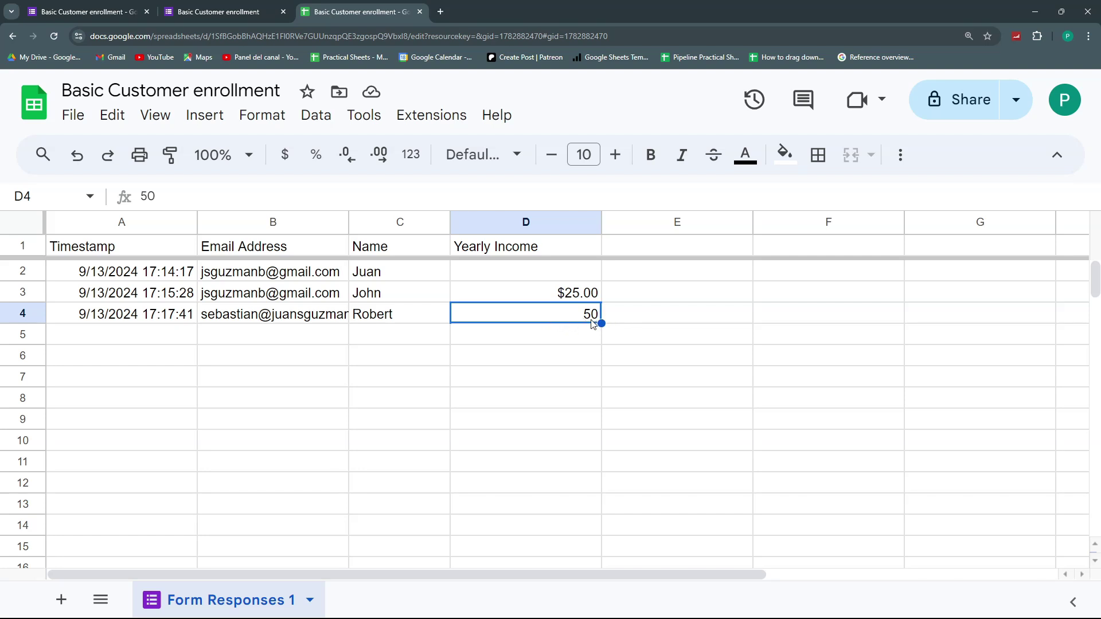
pyautogui.moveTo(449, 224); pyautogui.dragTo(397, 224)
pyautogui.moveTo(548, 224); pyautogui.dragTo(489, 224)
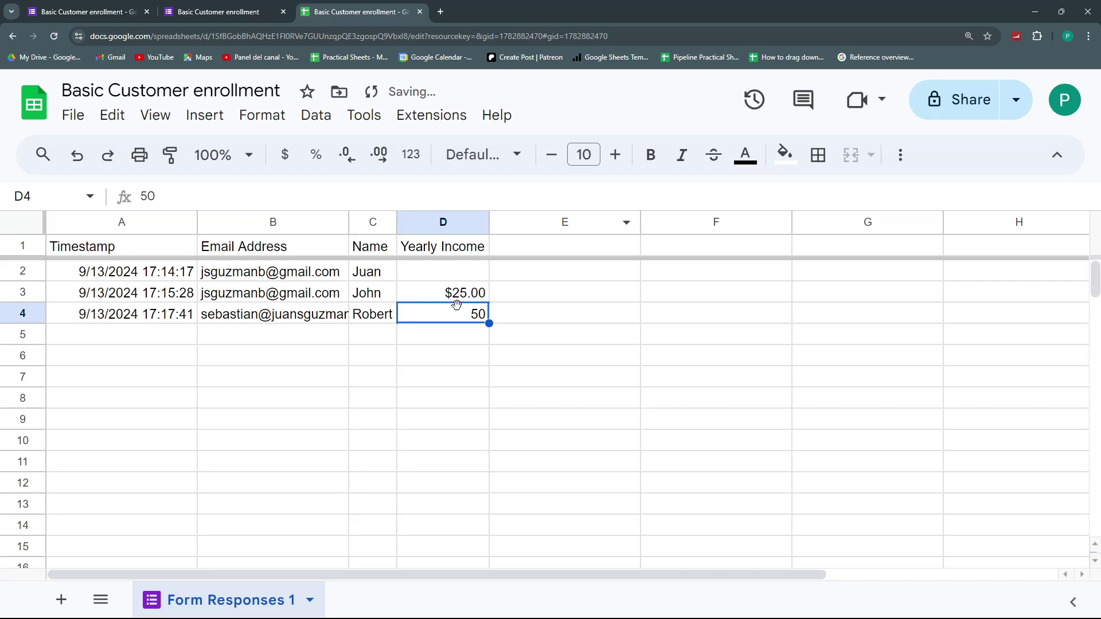
pyautogui.click(447, 224)
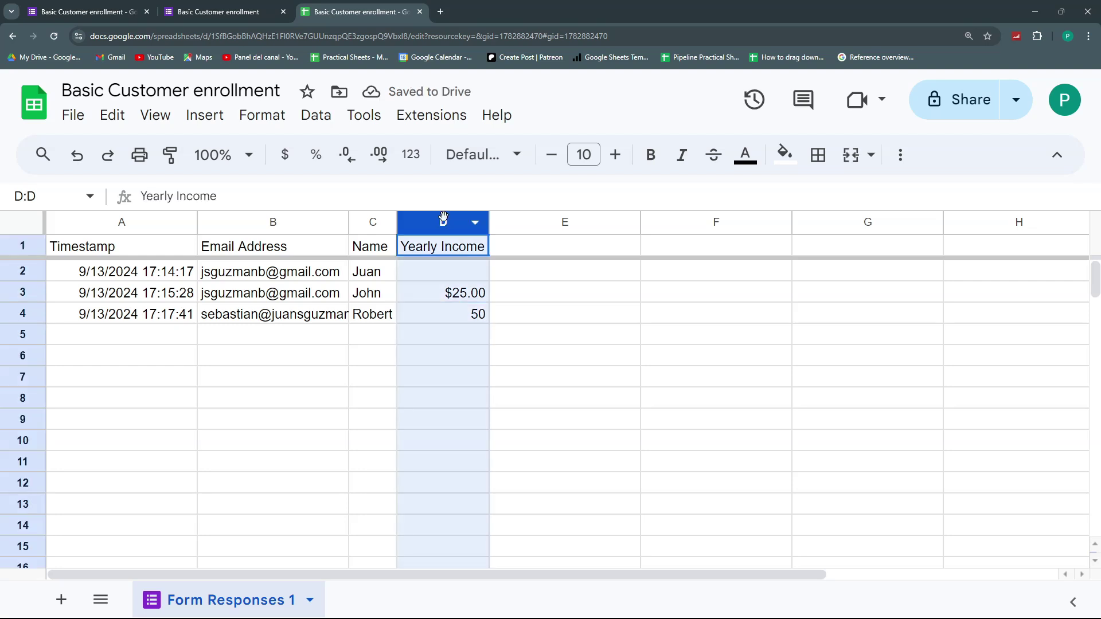
pyautogui.click(285, 155)
# - Submit a third test response with a pasted email, a name and Yearly Income 10
pyautogui.click(259, 7)
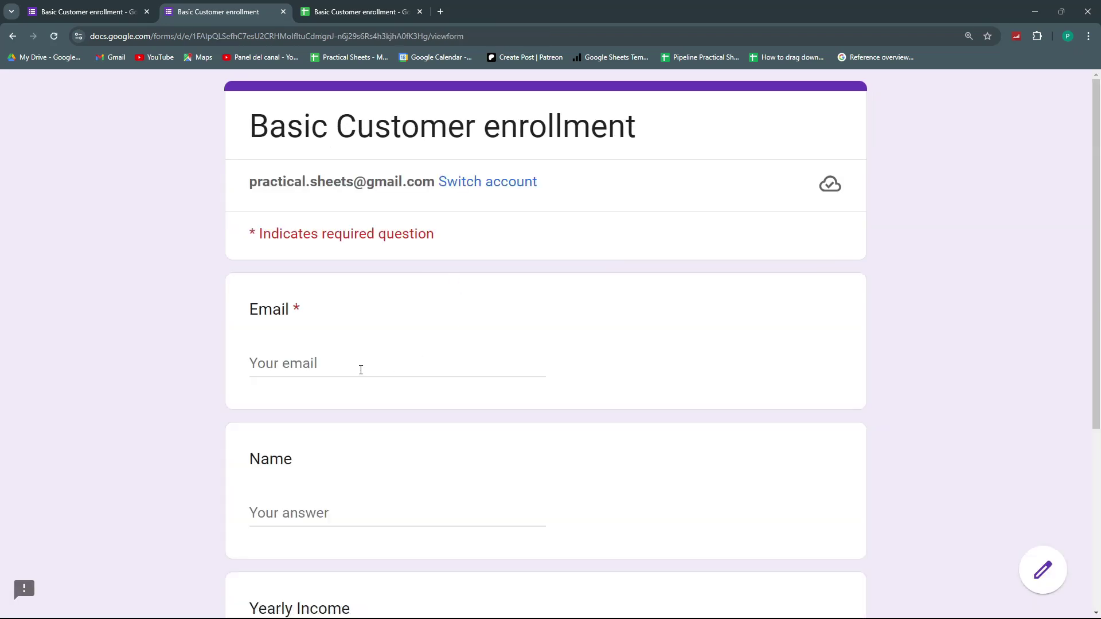
pyautogui.click(361, 369)
pyautogui.hotkey('ctrl', 'v')
pyautogui.click(329, 514)
pyautogui.write('Tyrone')
pyautogui.scroll(-4, 327, 458)
pyautogui.click(327, 433)
pyautogui.write('10')
pyautogui.press('Return')
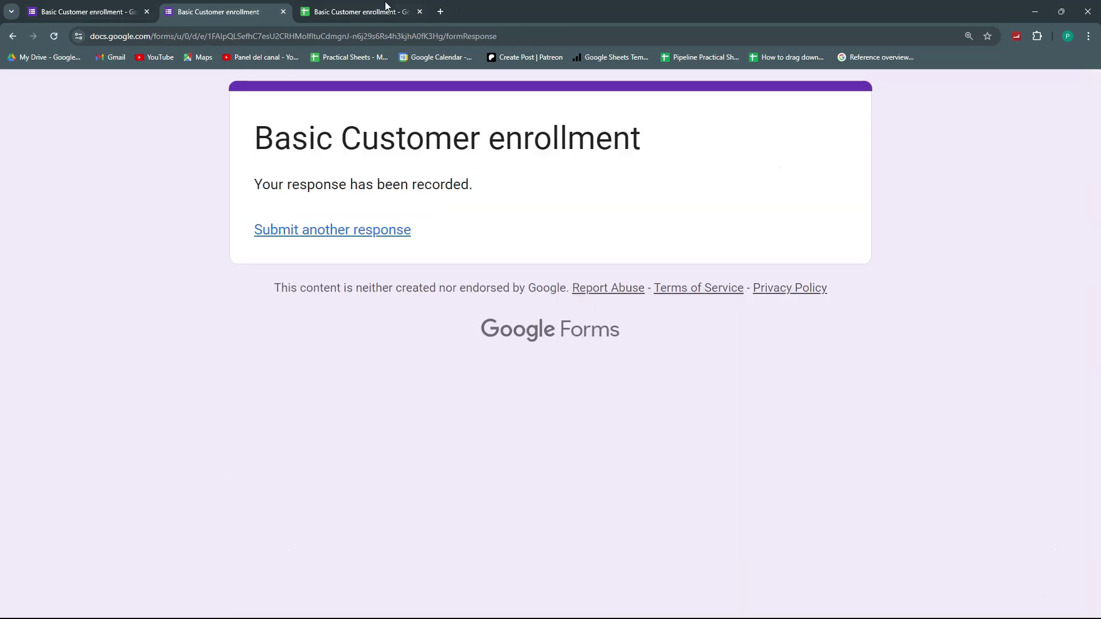
pyautogui.click(356, 5)
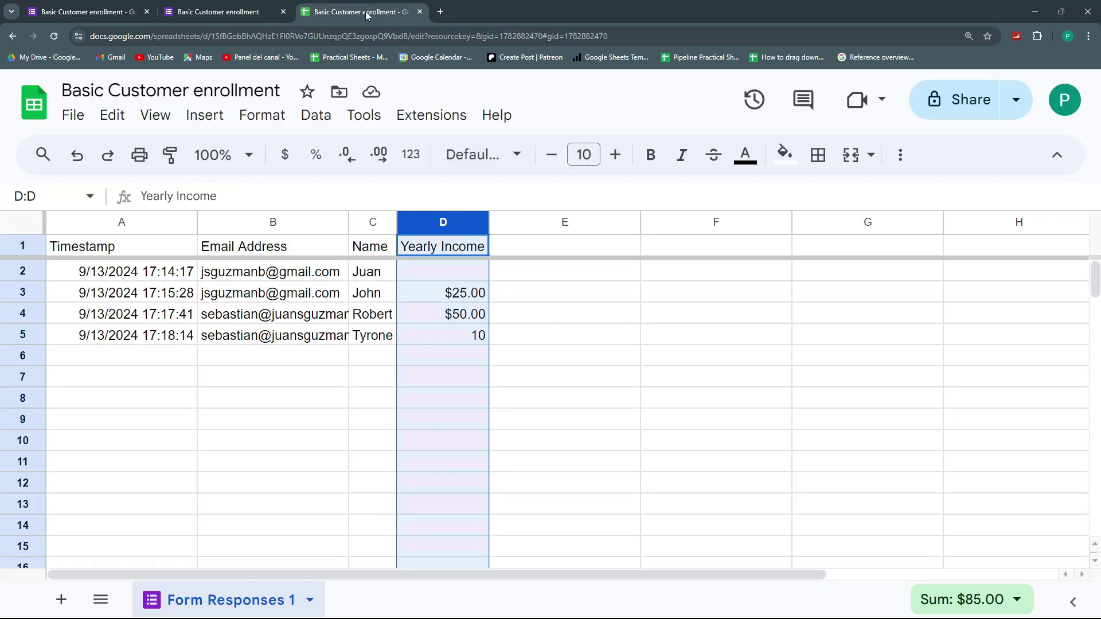
# - Convert the response data into a table with Format > Convert to table
pyautogui.click(144, 268)
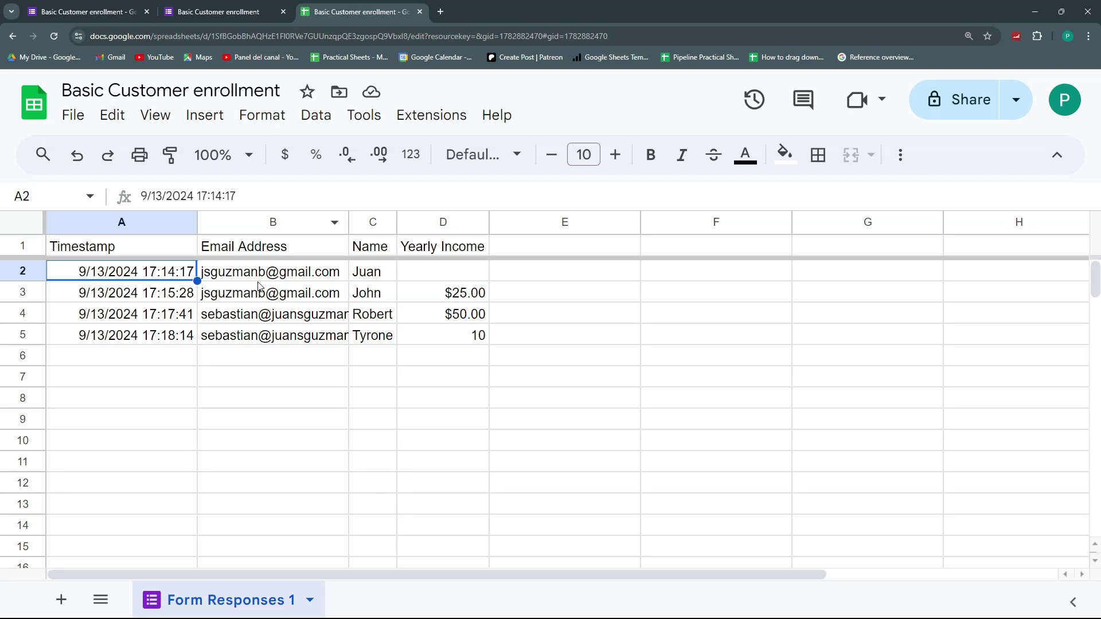
pyautogui.click(263, 119)
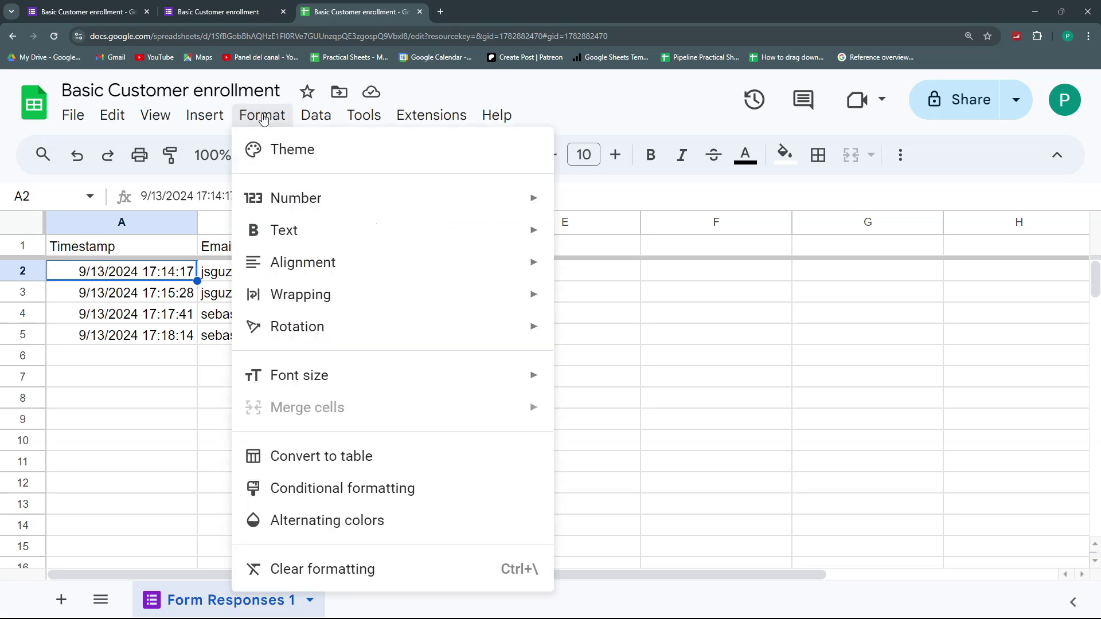
pyautogui.click(362, 457)
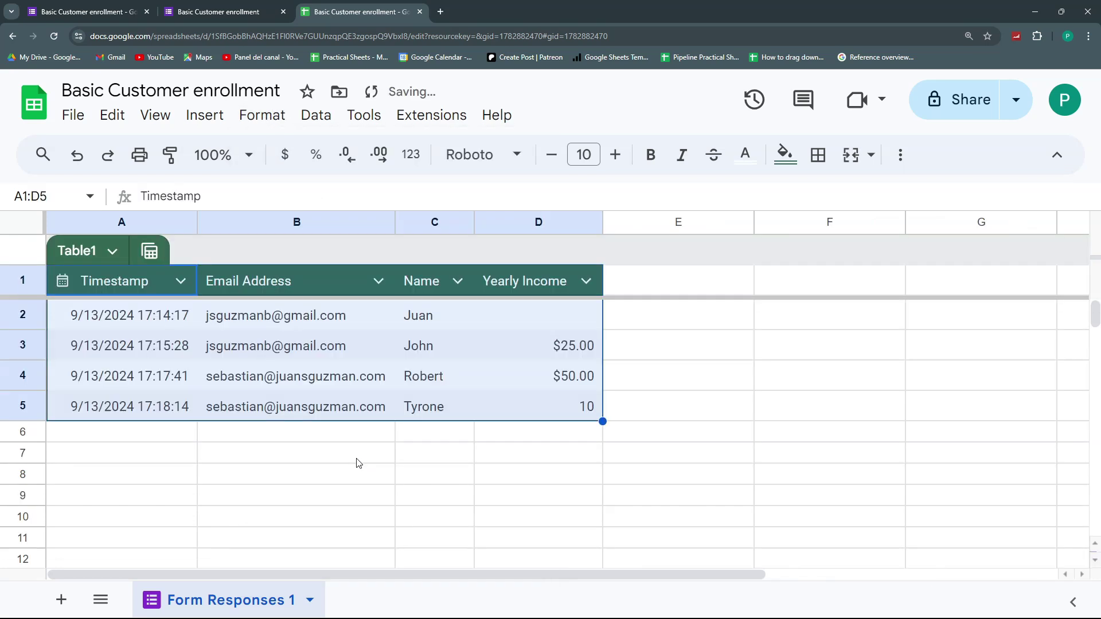
pyautogui.click(442, 376)
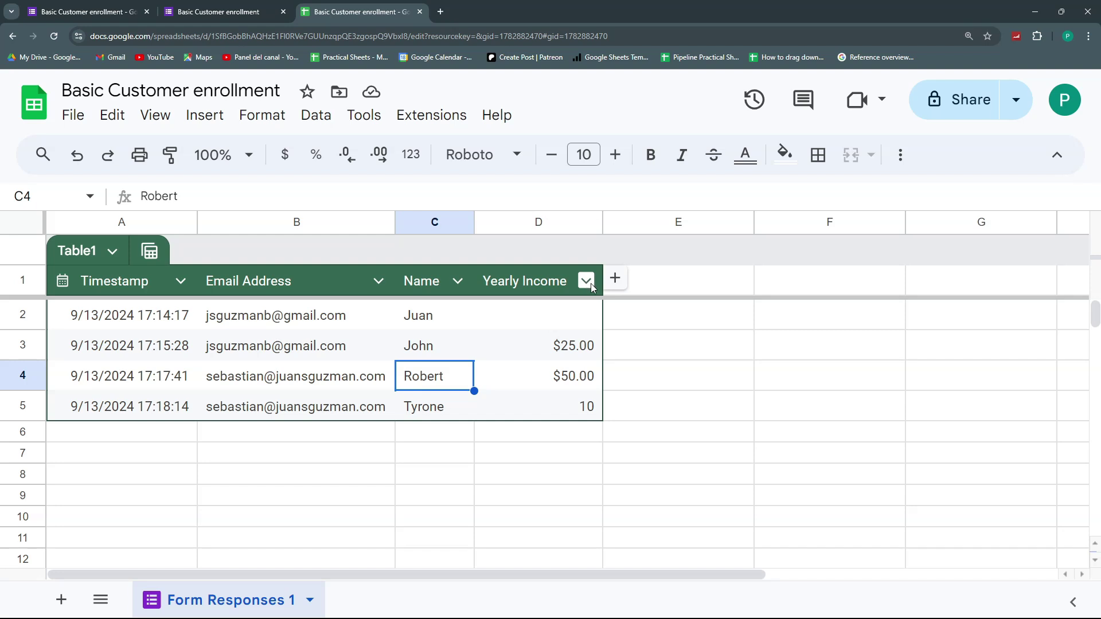
# - Set the Yearly Income column type to Number > Currency so 10 shows as $10.00
pyautogui.click(586, 282)
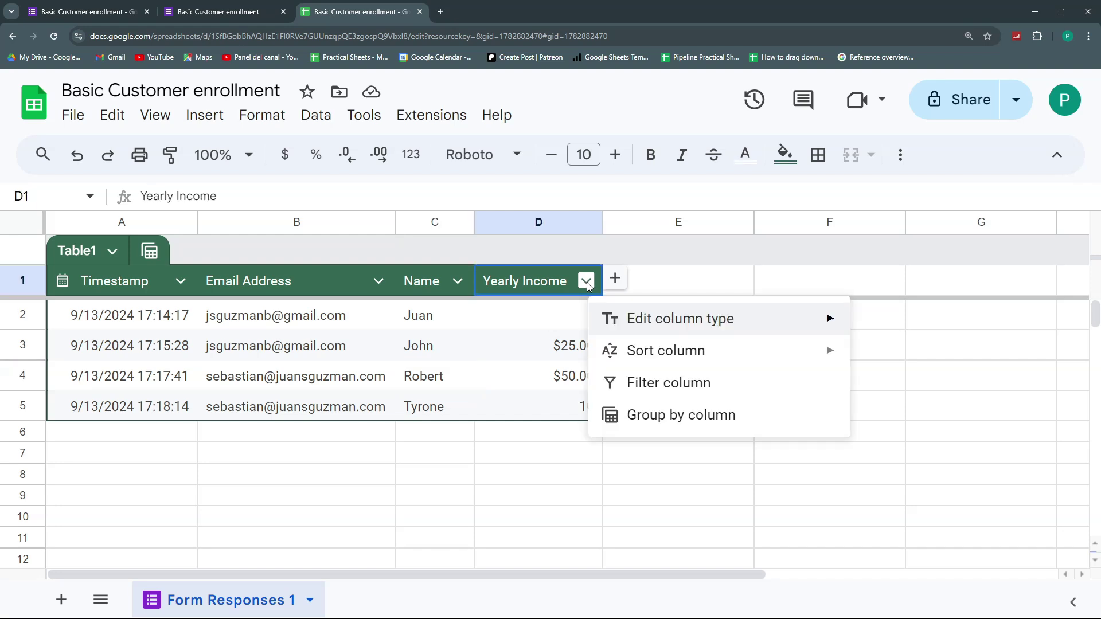
pyautogui.moveTo(625, 312)
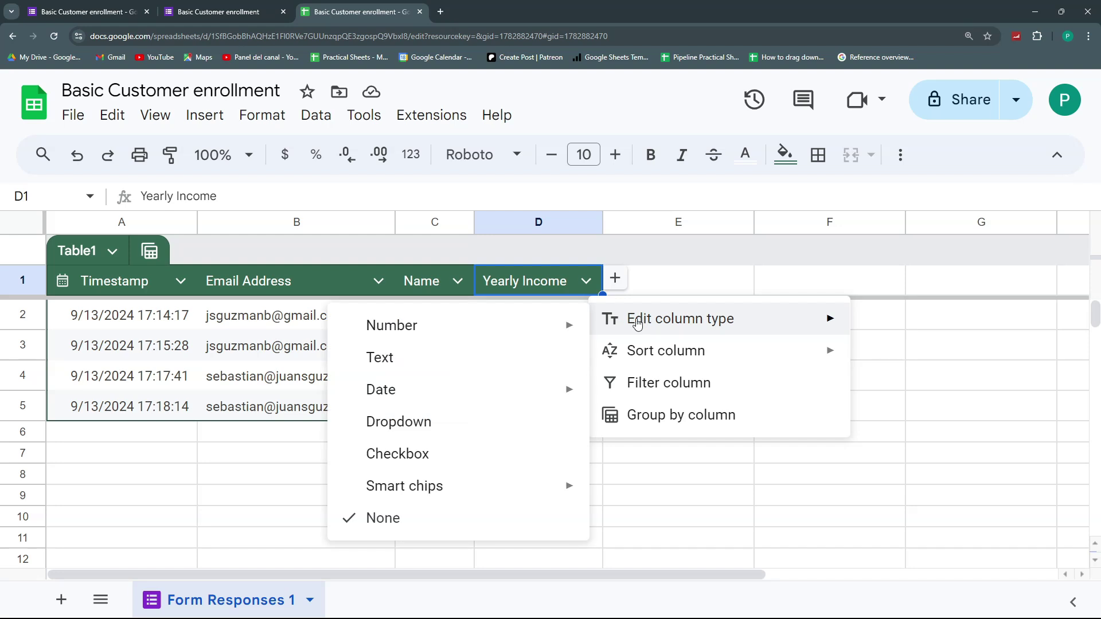
pyautogui.moveTo(541, 332)
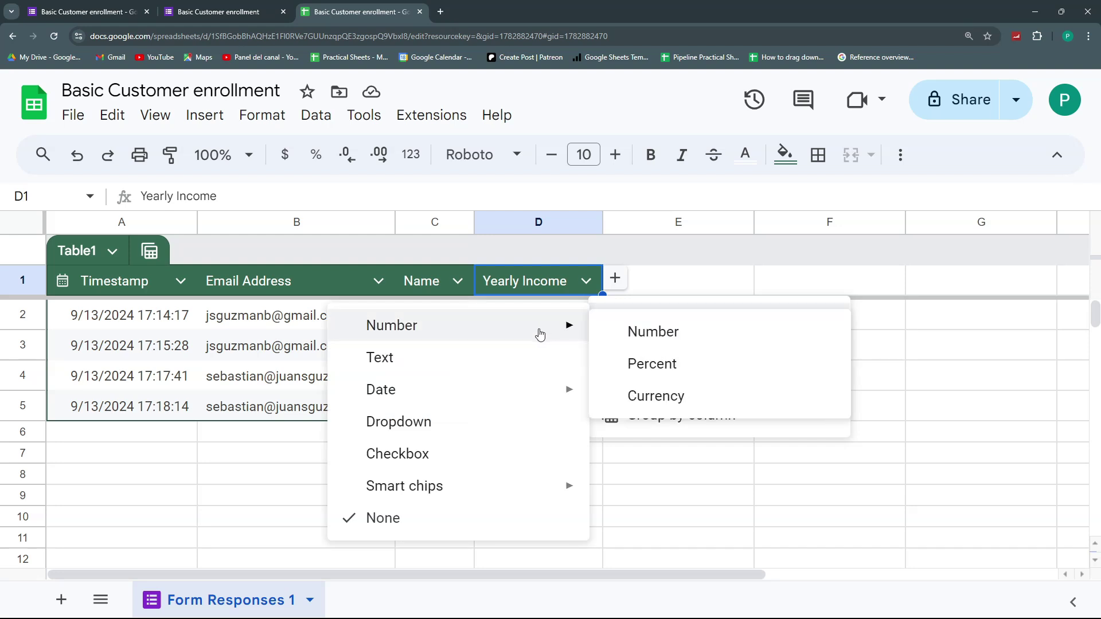
pyautogui.click(681, 397)
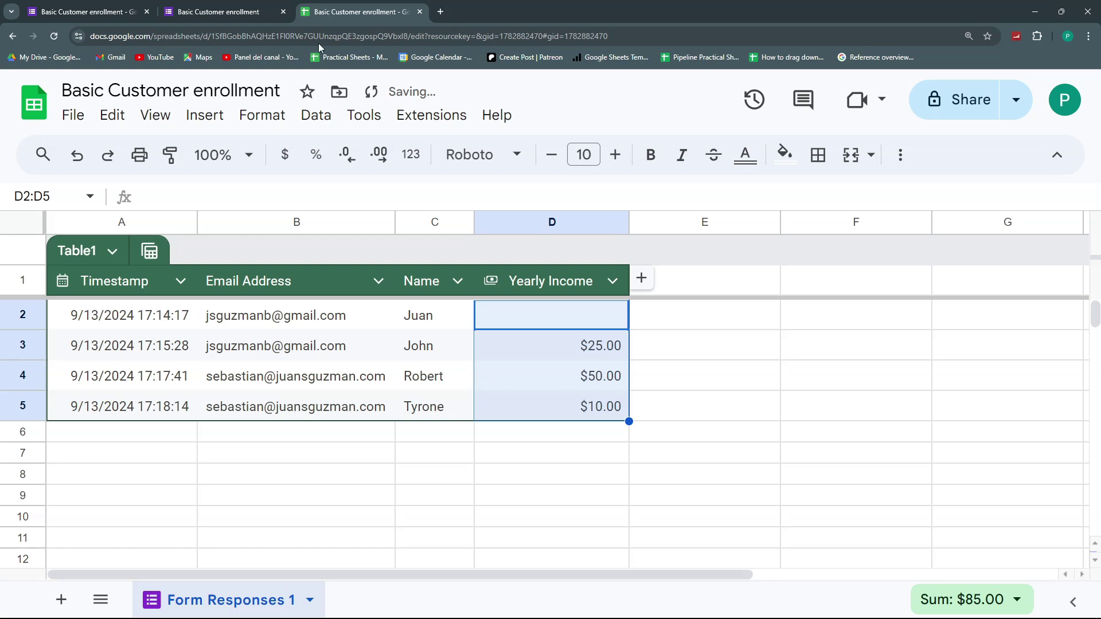
# - Back in the form, start another response and enter an email address and a name
pyautogui.click(190, 6)
pyautogui.click(381, 230)
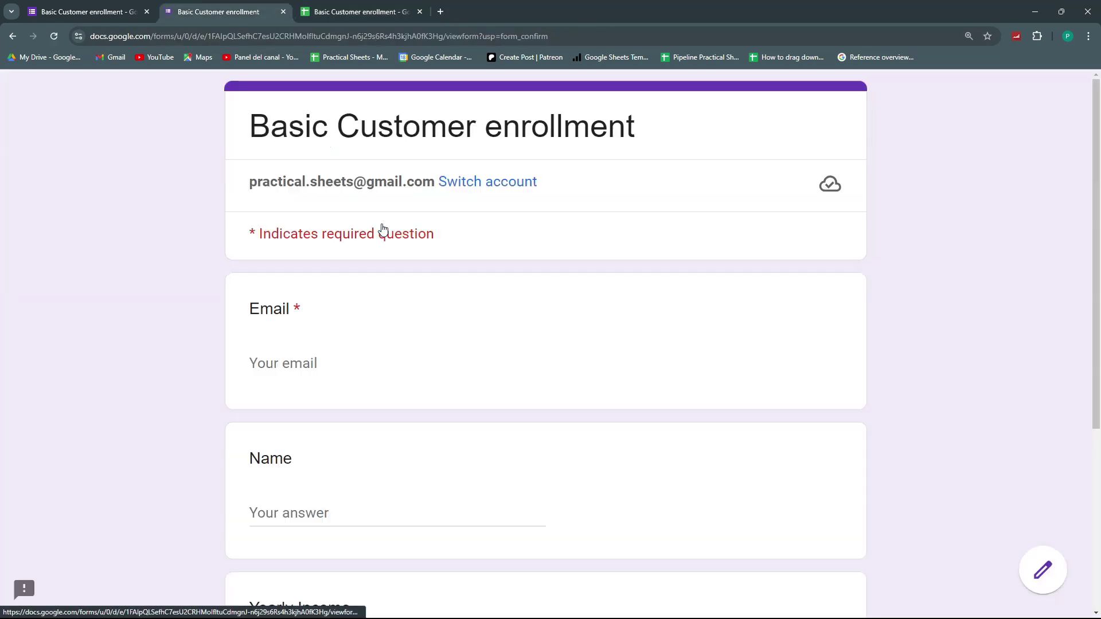
pyautogui.click(325, 365)
pyautogui.scroll(-2, 315, 436)
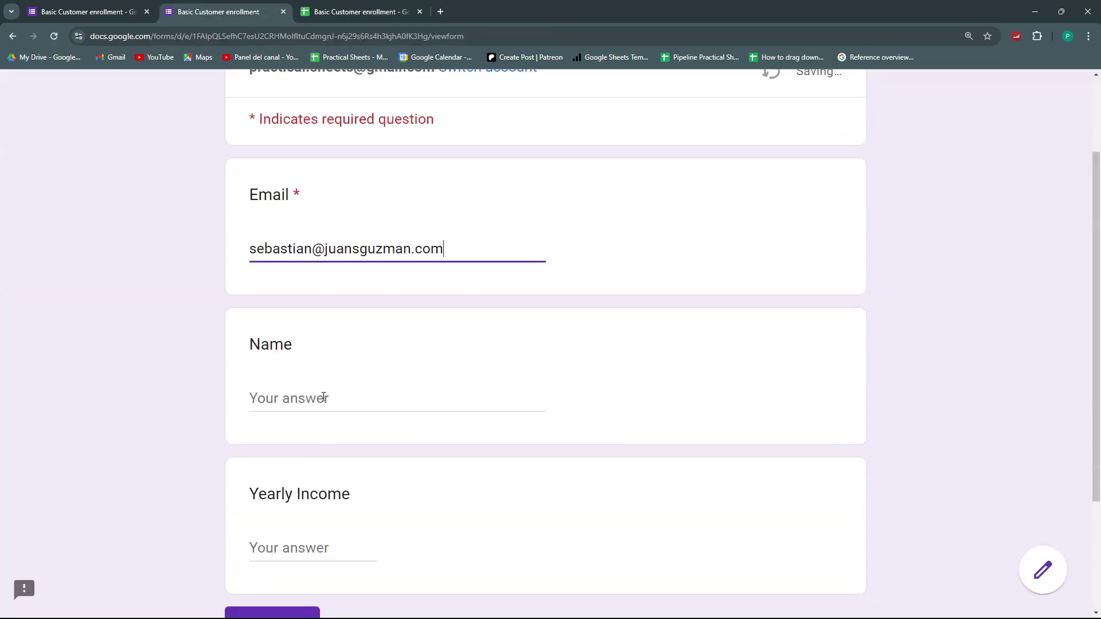
pyautogui.click(324, 394)
pyautogui.write('Farah')
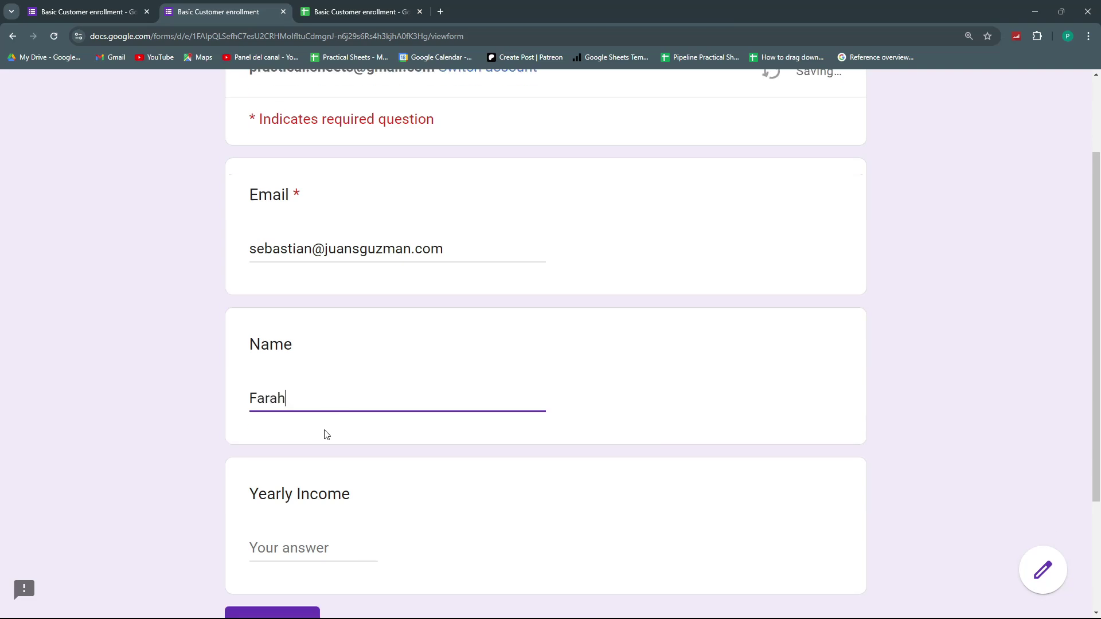
# - Enter Yearly Income 76, submit, and view the new $76.00 row in the sheet
pyautogui.scroll(-3, 320, 517)
pyautogui.click(313, 381)
pyautogui.write('76')
pyautogui.press('Return')
pyautogui.click(354, 6)
pyautogui.click(709, 360)
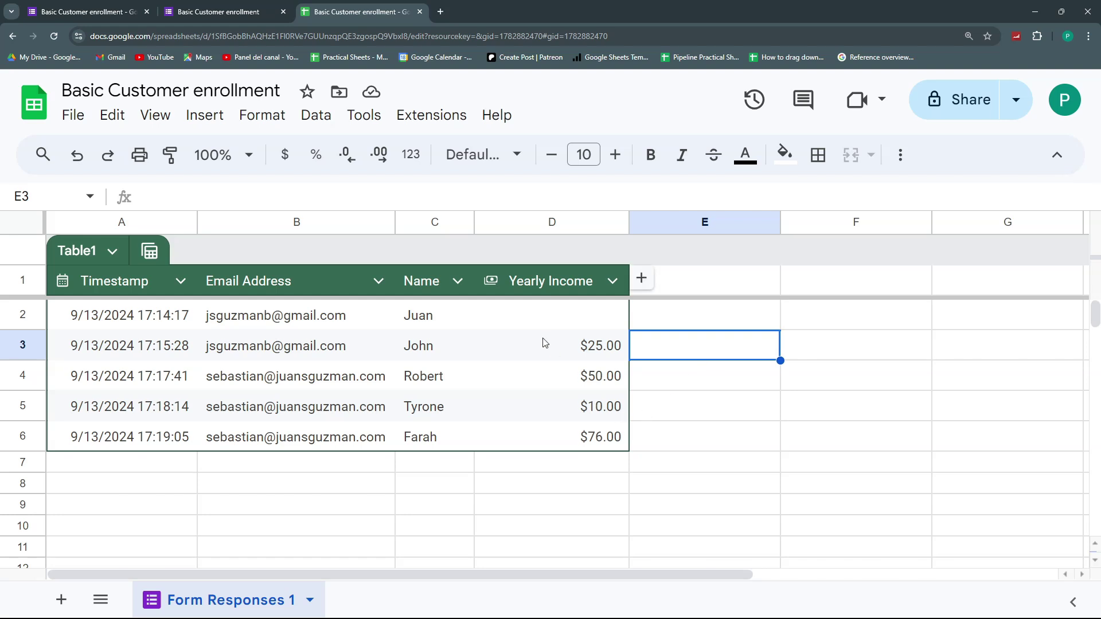
pyautogui.moveTo(559, 352); pyautogui.dragTo(588, 425)
pyautogui.click(602, 344)
pyautogui.click(612, 281)
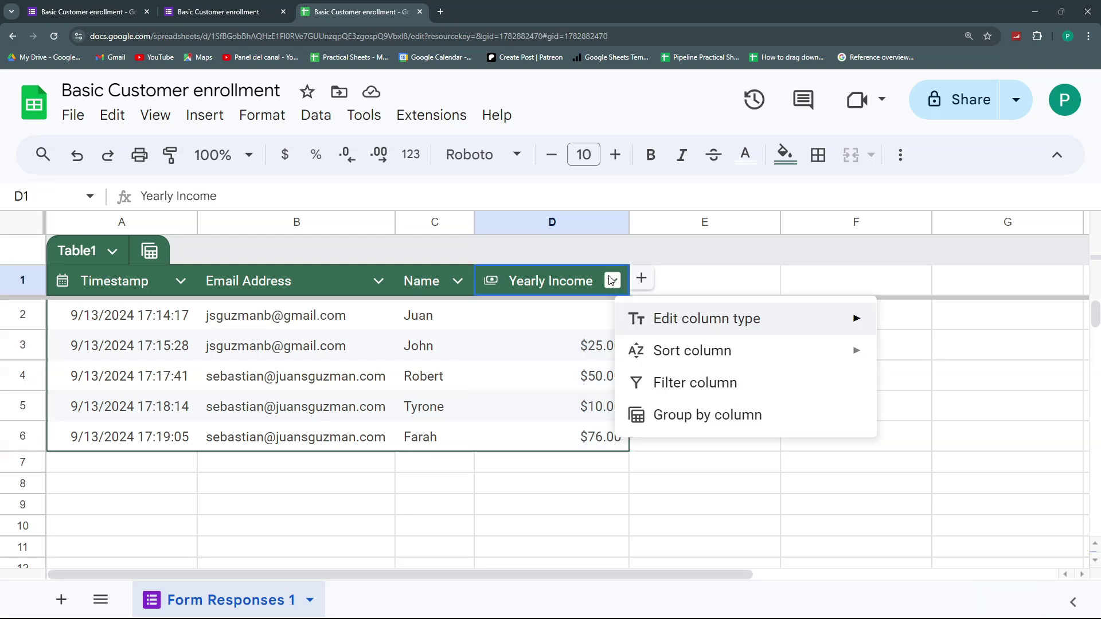
pyautogui.moveTo(667, 327)
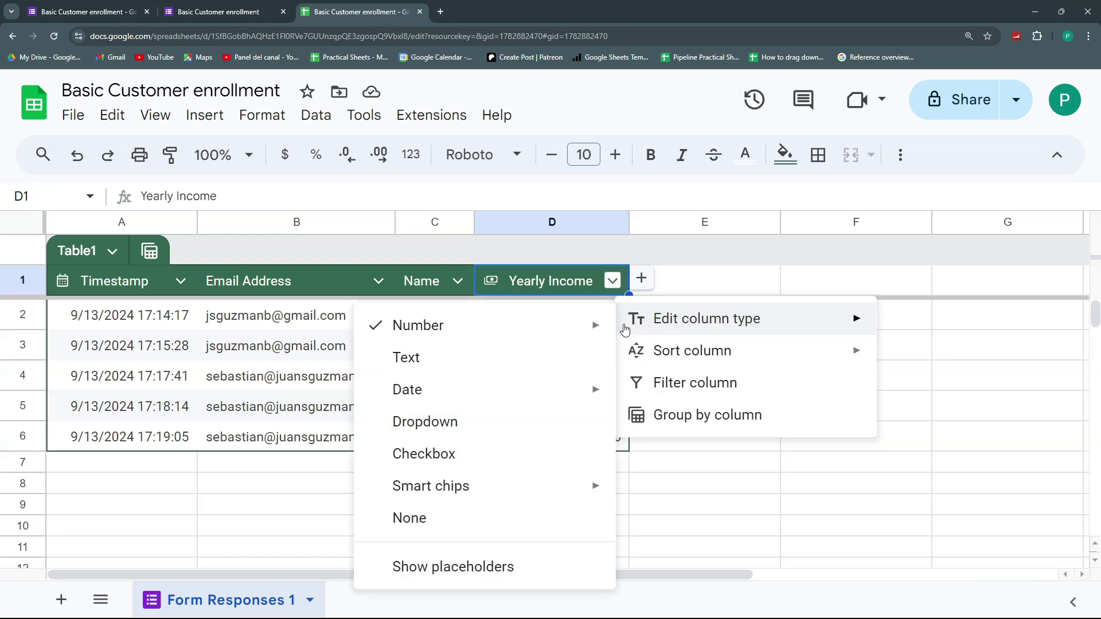
pyautogui.moveTo(561, 389)
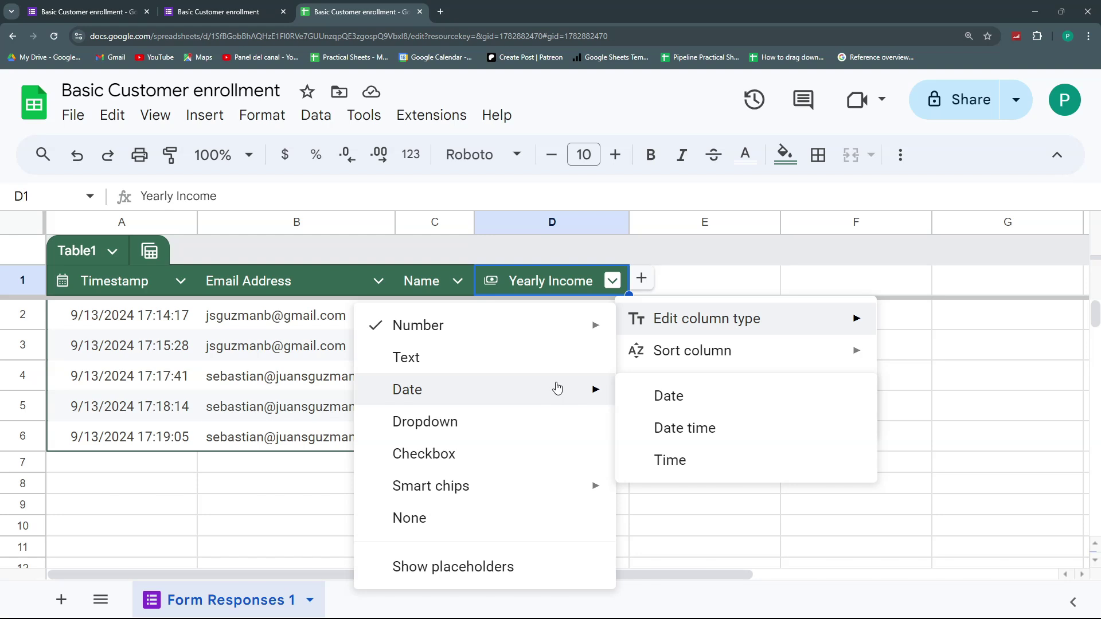
pyautogui.moveTo(552, 328)
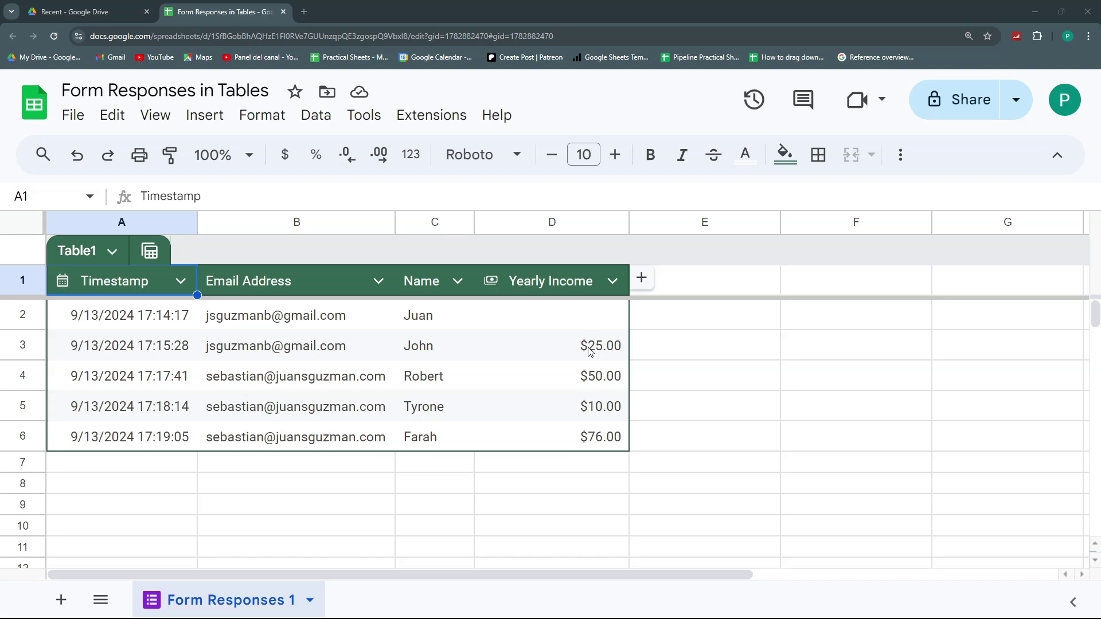
pyautogui.click(590, 352)
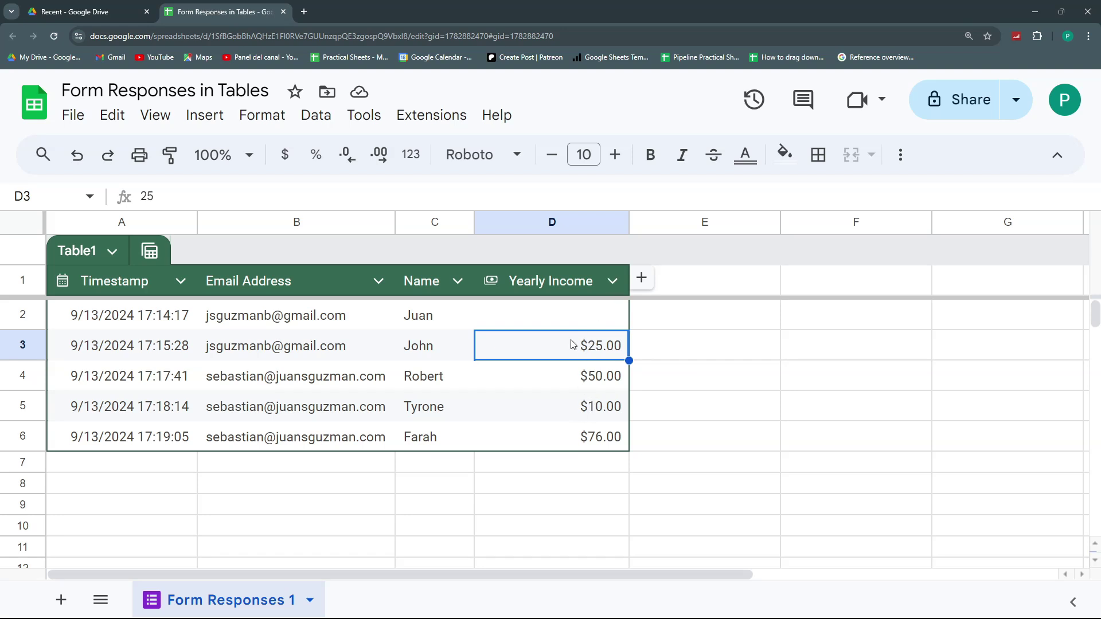
# - Inspect the stored Yearly Income values in cells D5, D6 and D4
pyautogui.click(585, 413)
pyautogui.click(583, 445)
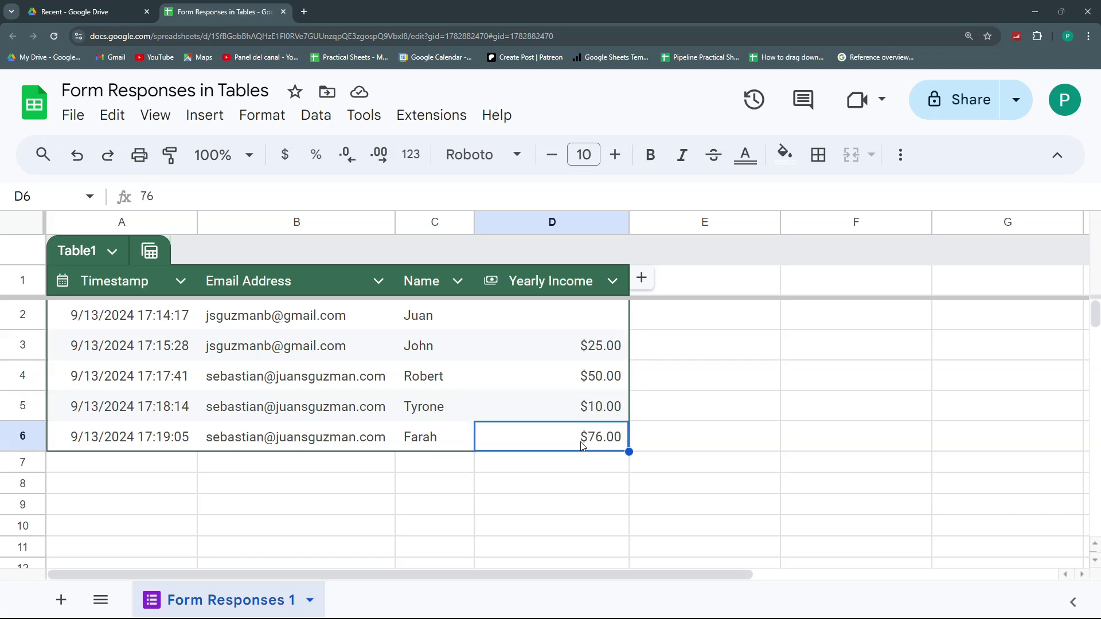
pyautogui.click(583, 375)
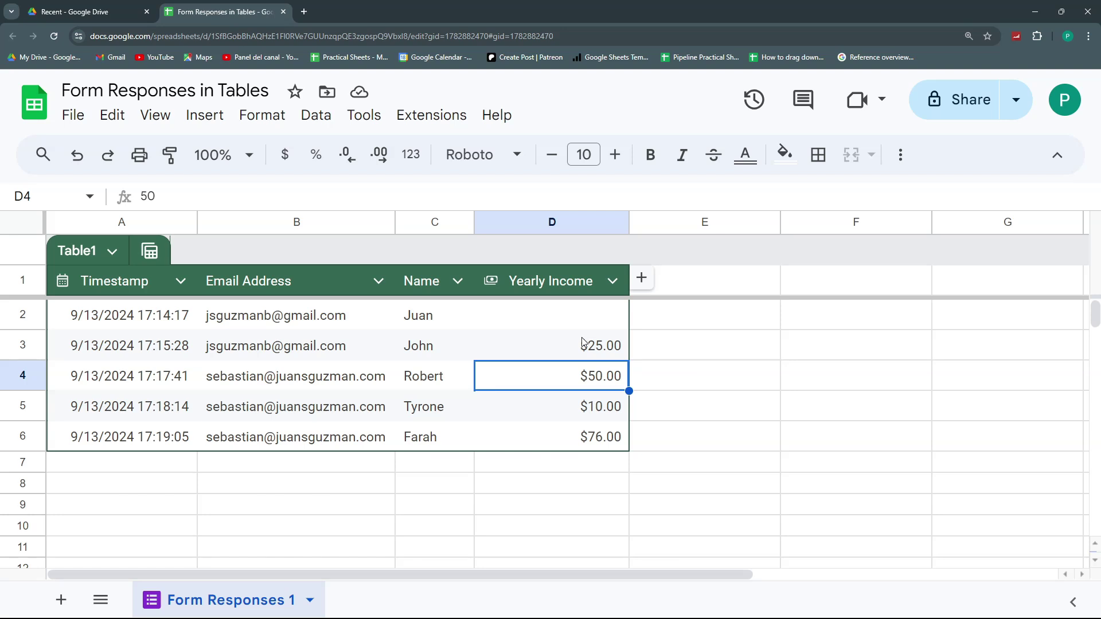
# - Reduce Yearly Income to zero decimal places, showing $25, $50, $10 and $76
pyautogui.click(379, 155)
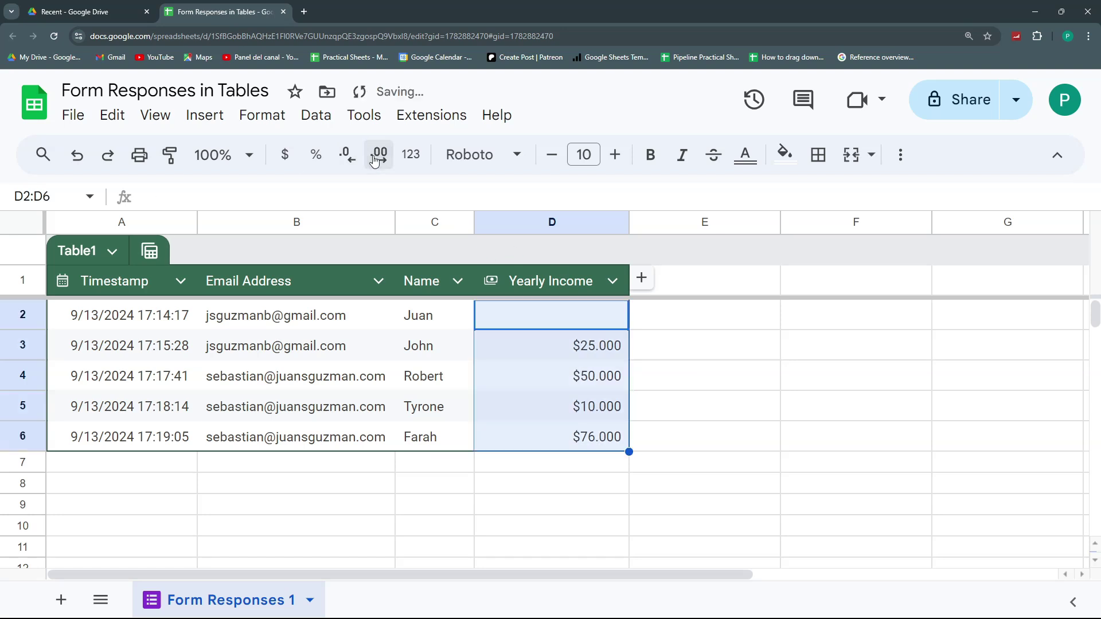
pyautogui.click(347, 156)
pyautogui.click(347, 156)
pyautogui.click(347, 156)
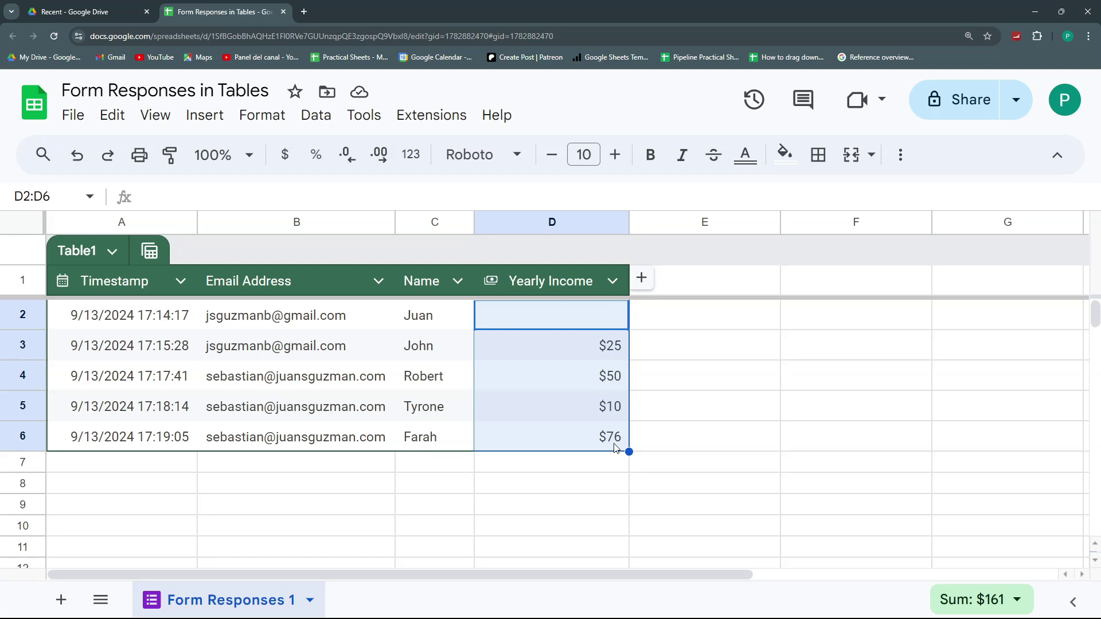
# - Apply the custom number format "$"#,##0, "M" to Yearly Income, so amounts read $0 M
pyautogui.click(562, 349)
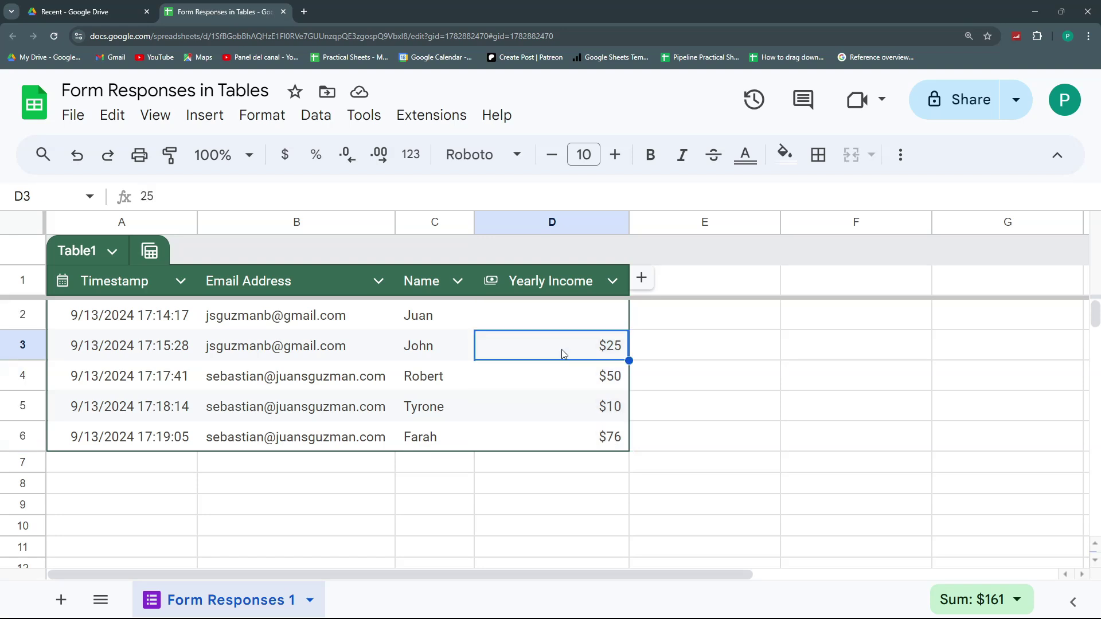
pyautogui.click(403, 157)
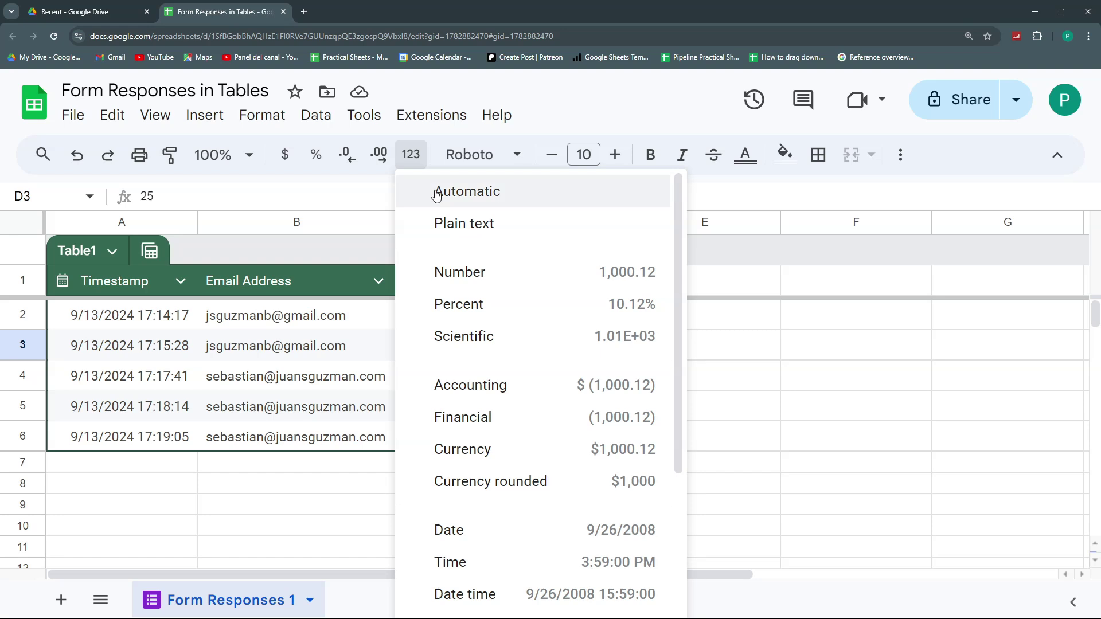
pyautogui.scroll(-4, 571, 328)
pyautogui.scroll(2, 576, 330)
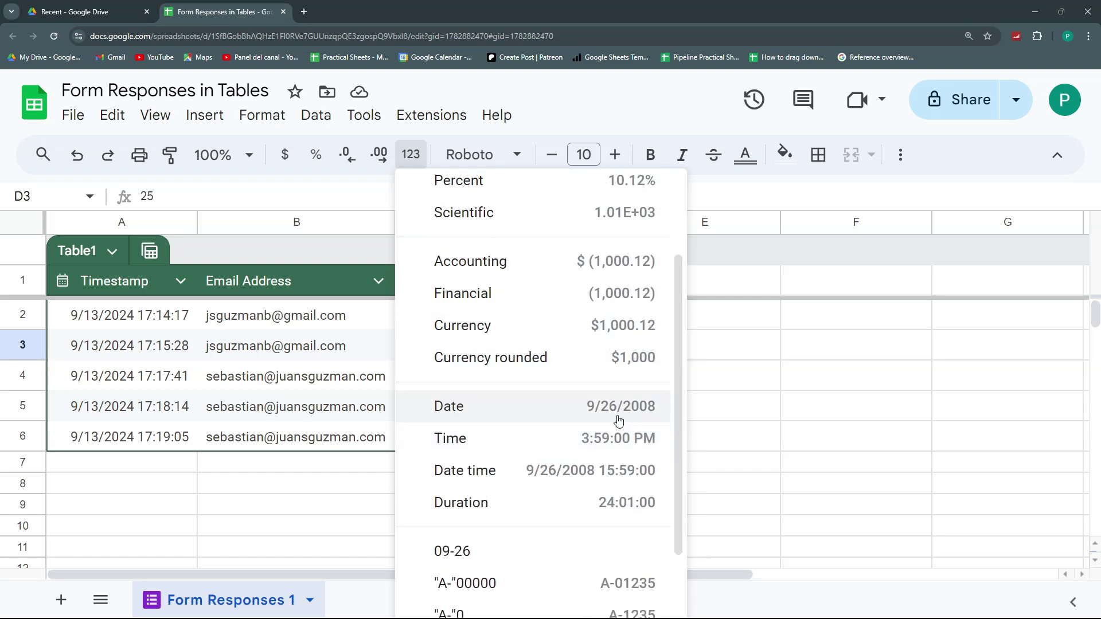
pyautogui.scroll(-2, 618, 421)
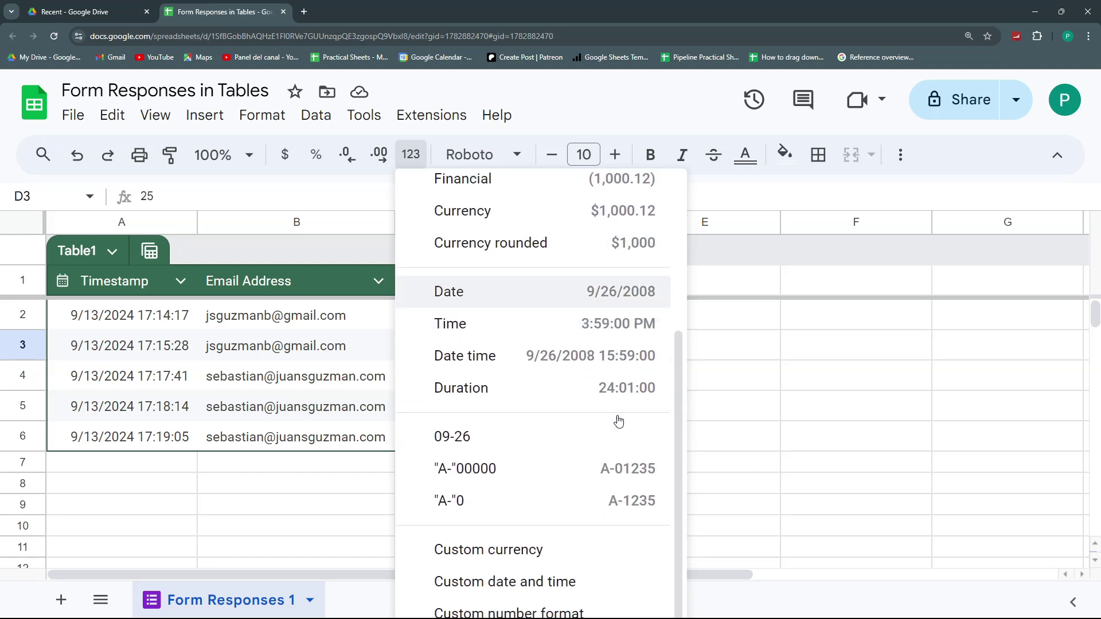
pyautogui.click(533, 613)
pyautogui.click(392, 154)
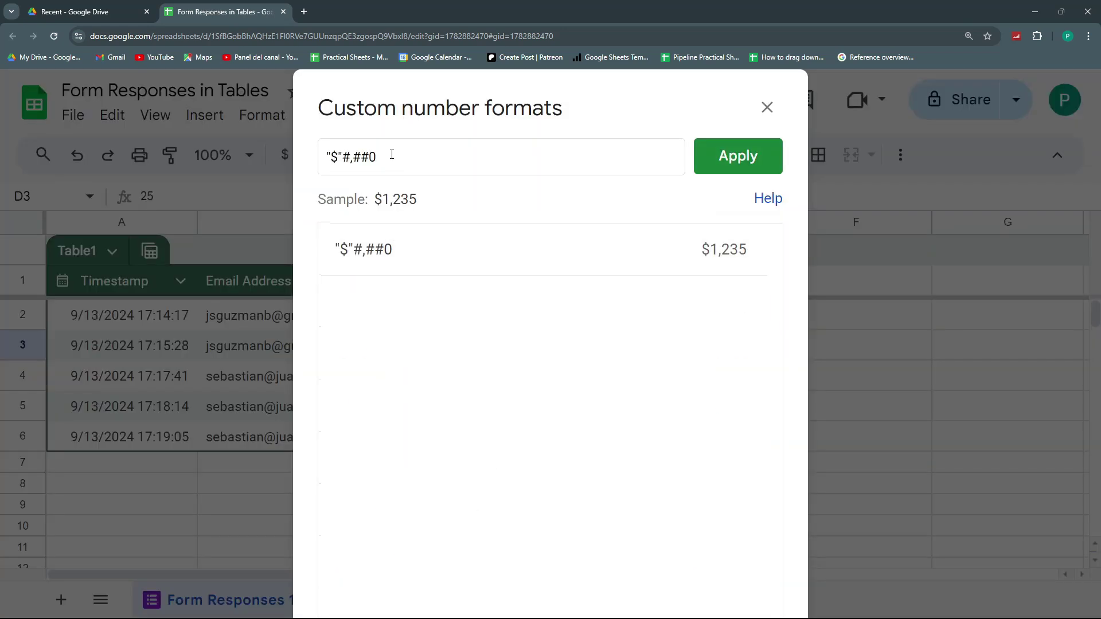
pyautogui.write(',')
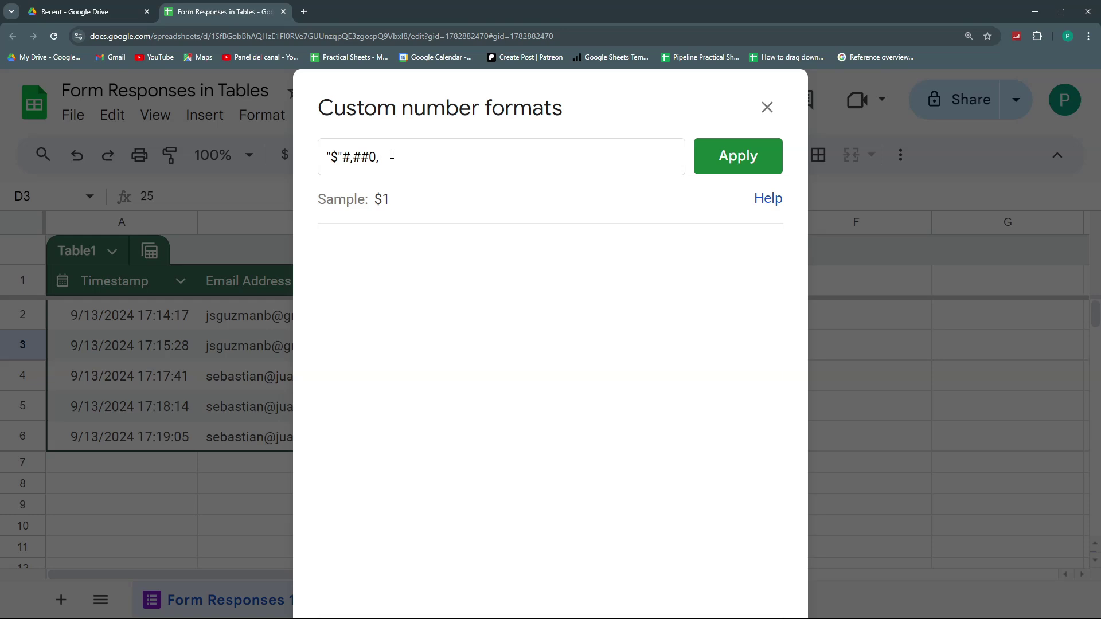
pyautogui.write(' "M"')
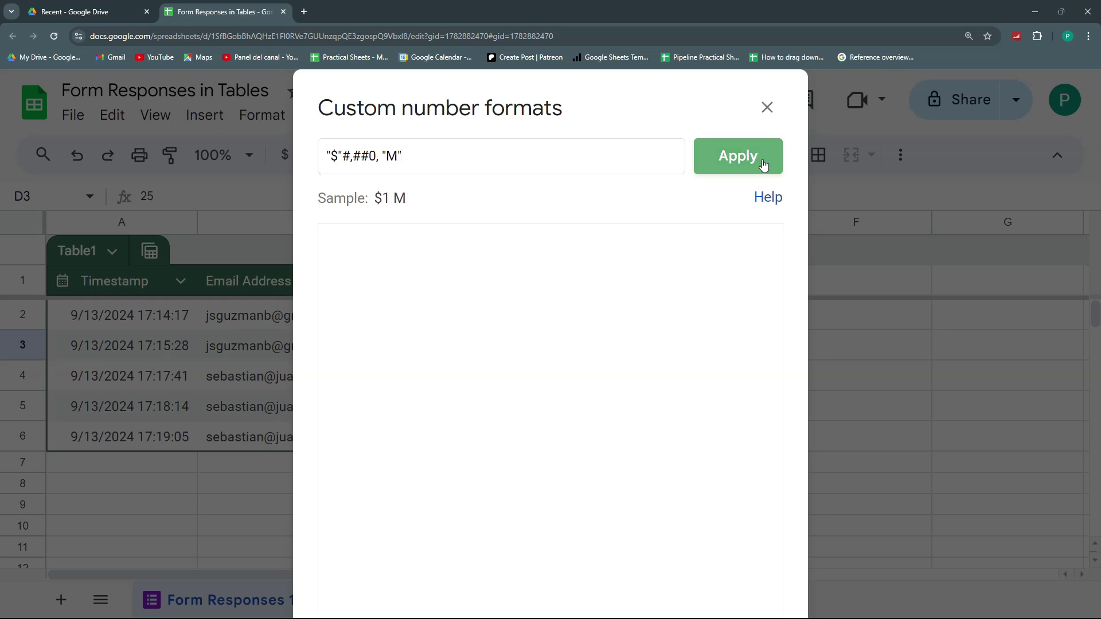
pyautogui.click(761, 161)
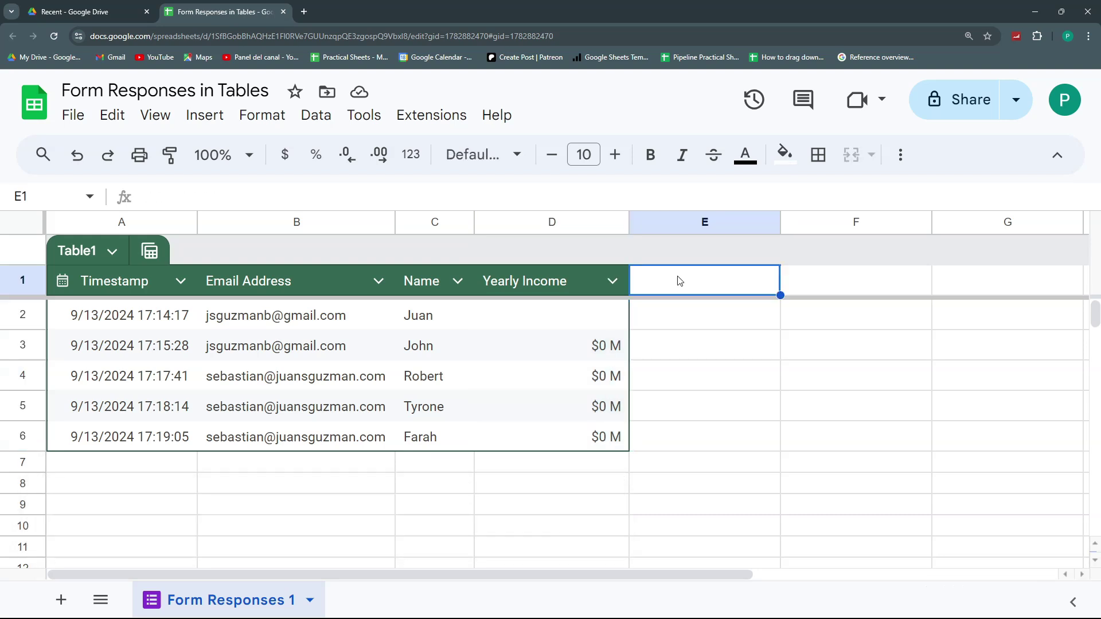
# - Change the Yearly Income column type to Number > Currency
pyautogui.click(612, 282)
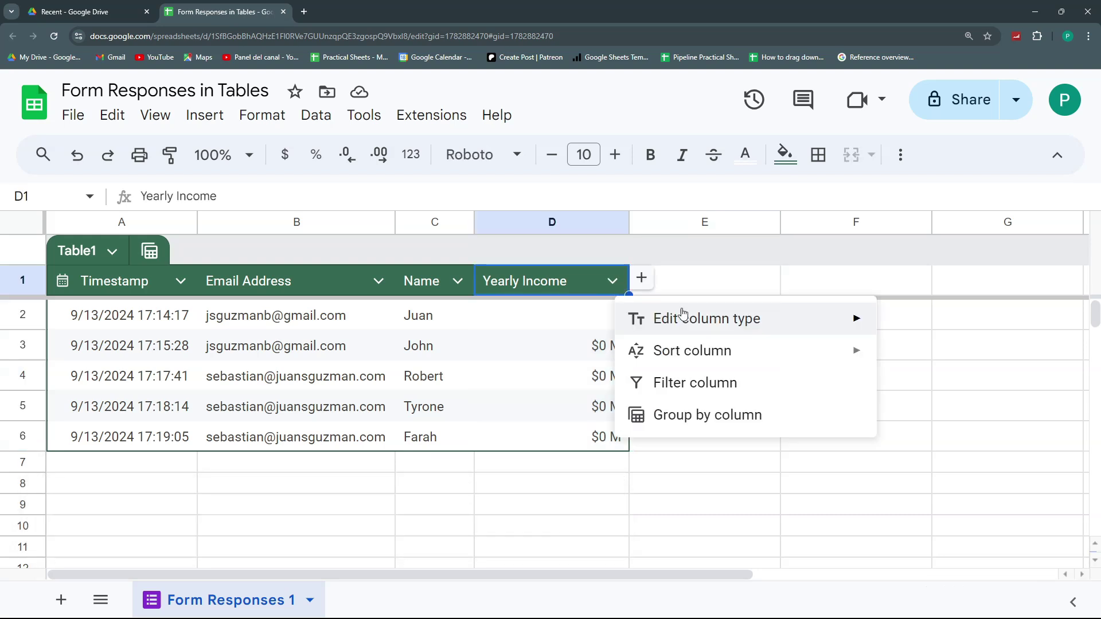
pyautogui.moveTo(690, 327)
pyautogui.moveTo(612, 337)
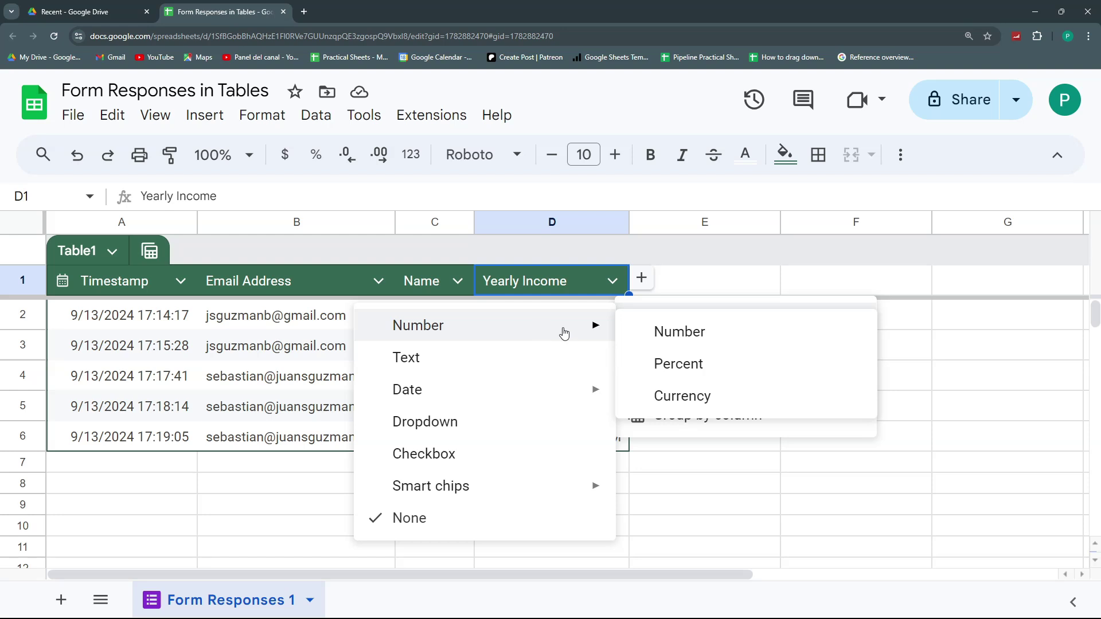
pyautogui.click(677, 394)
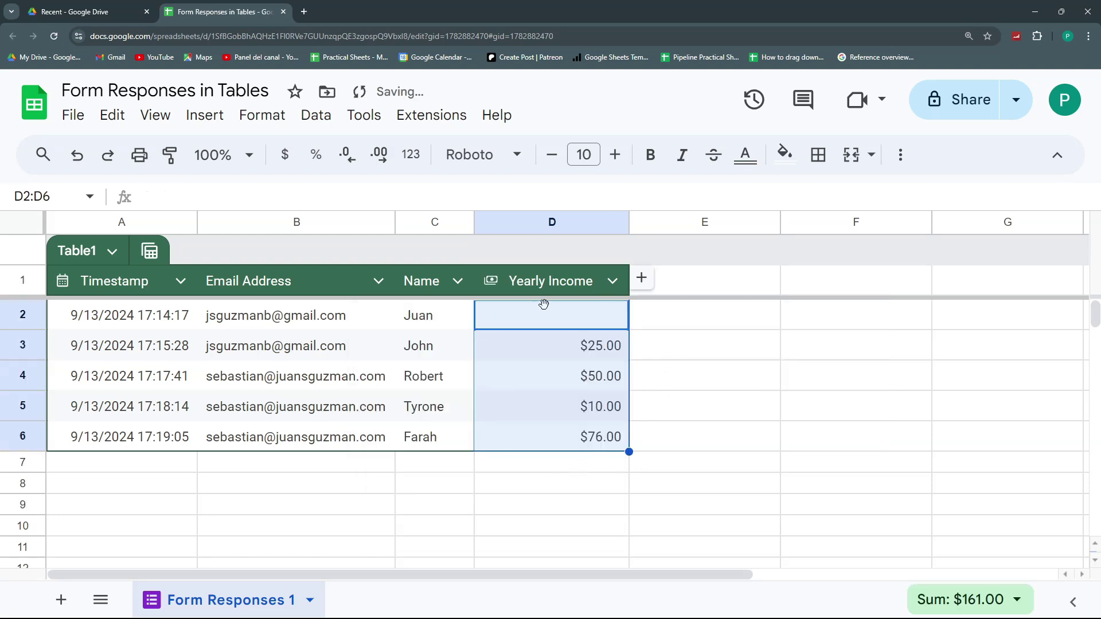
# - Select D2:D6 and test adding then removing a decimal, keeping two-decimal currency
pyautogui.click(599, 357)
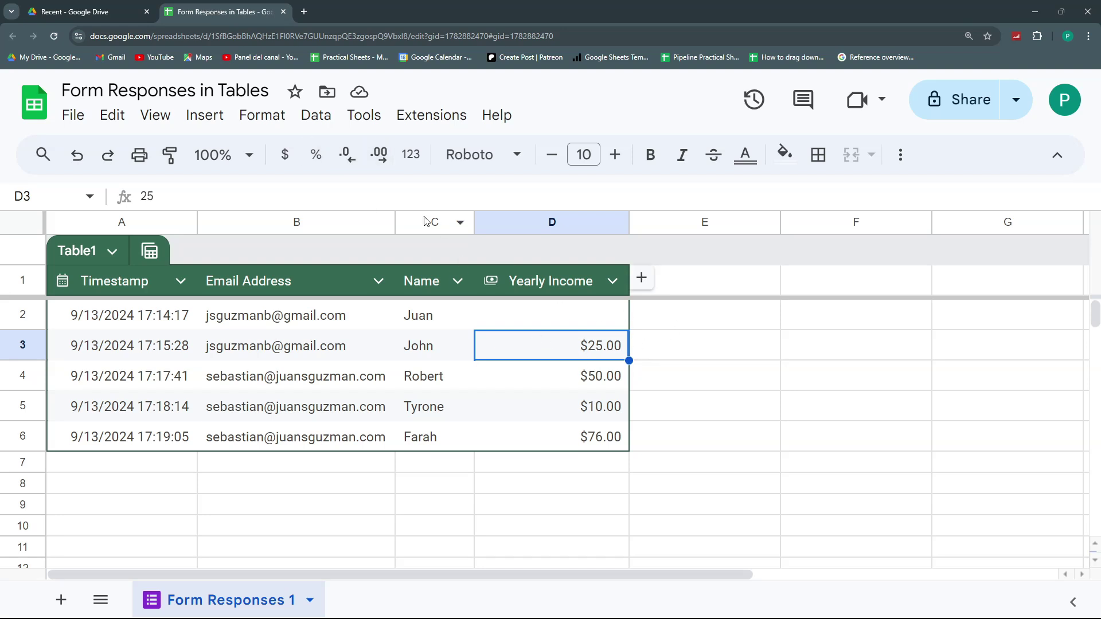
pyautogui.moveTo(565, 319); pyautogui.dragTo(581, 450)
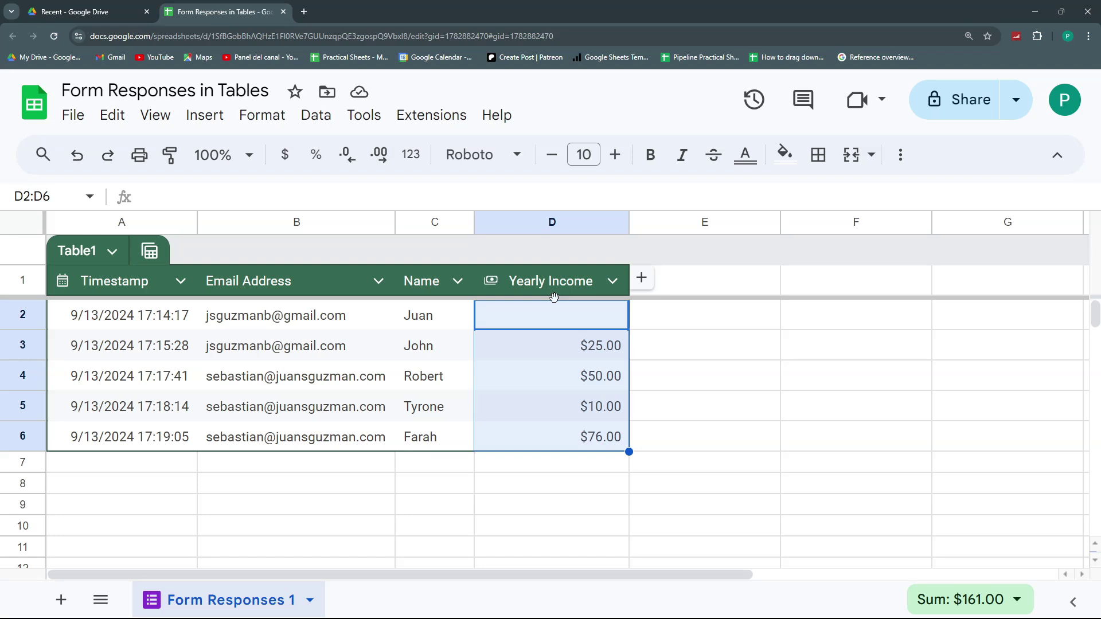
pyautogui.click(380, 154)
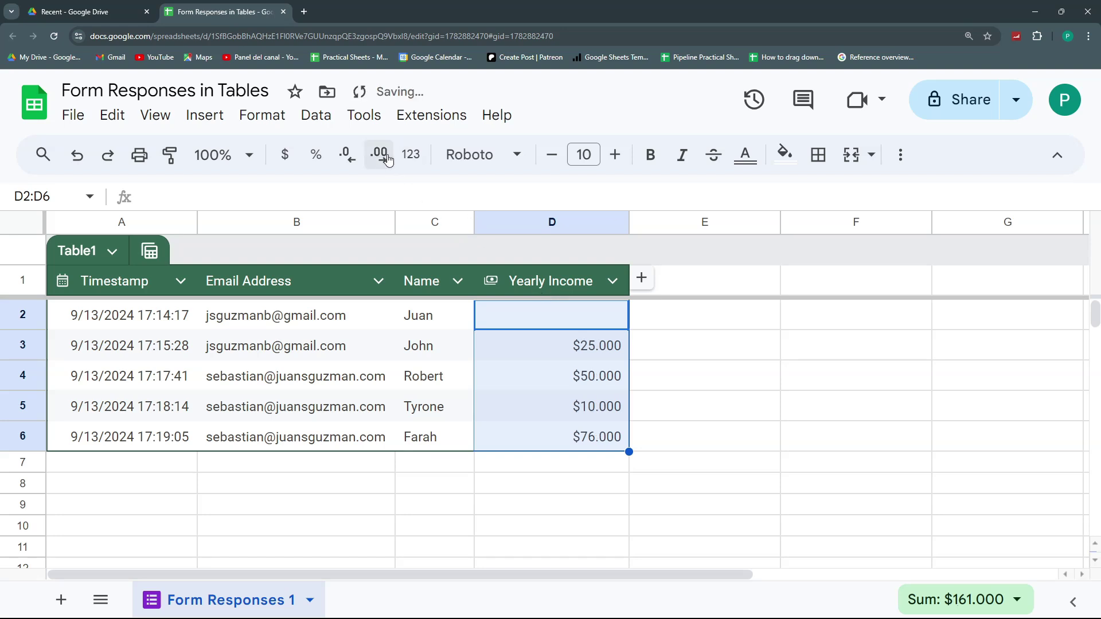
pyautogui.click(350, 160)
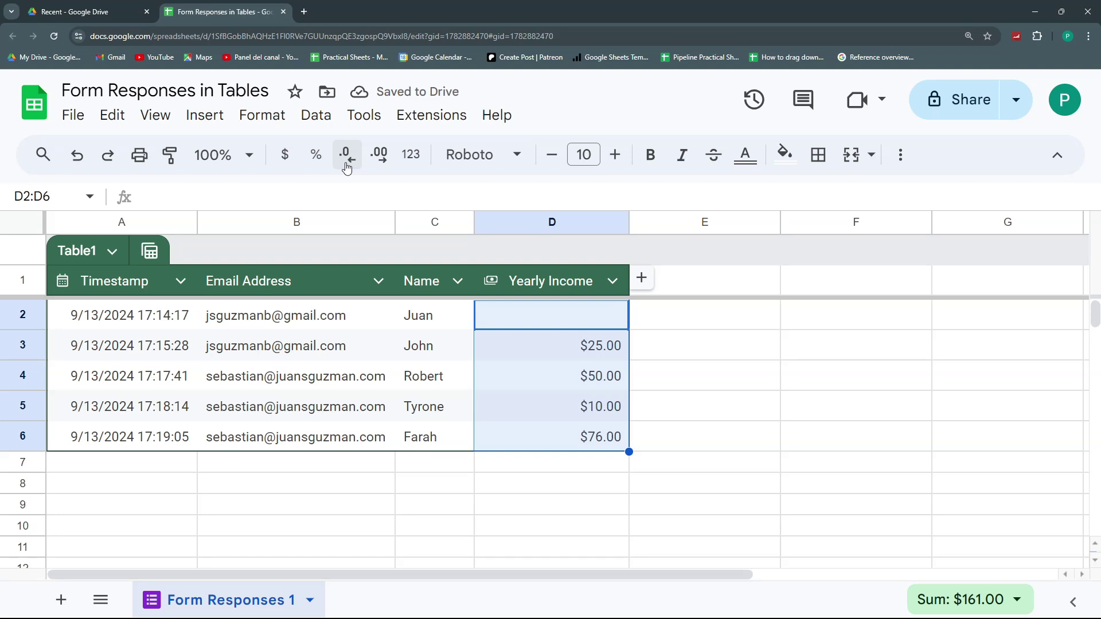
pyautogui.click(688, 352)
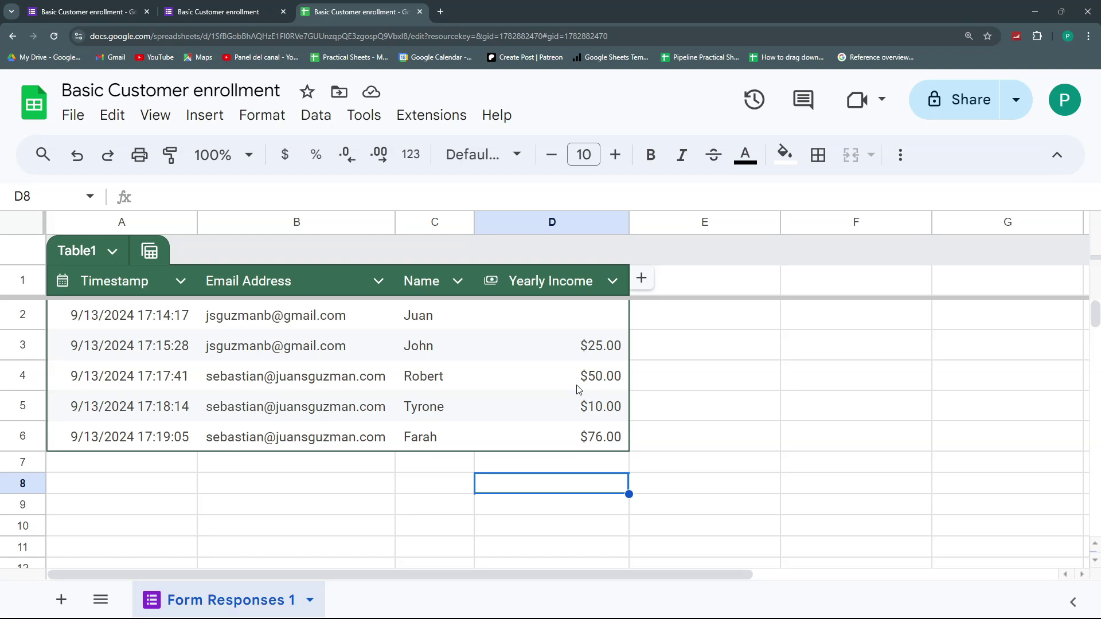
# - Enter the header 'Monthly Income' in E1, then add and remove an extra Column 6
pyautogui.click(739, 283)
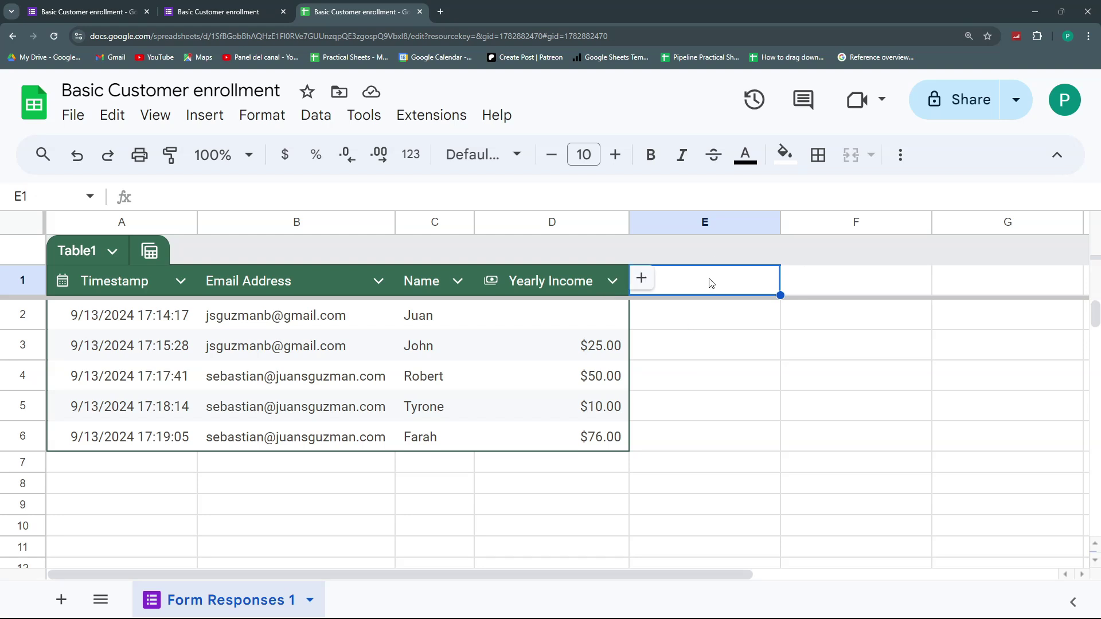
pyautogui.write('Monthly Income')
pyautogui.press('Return')
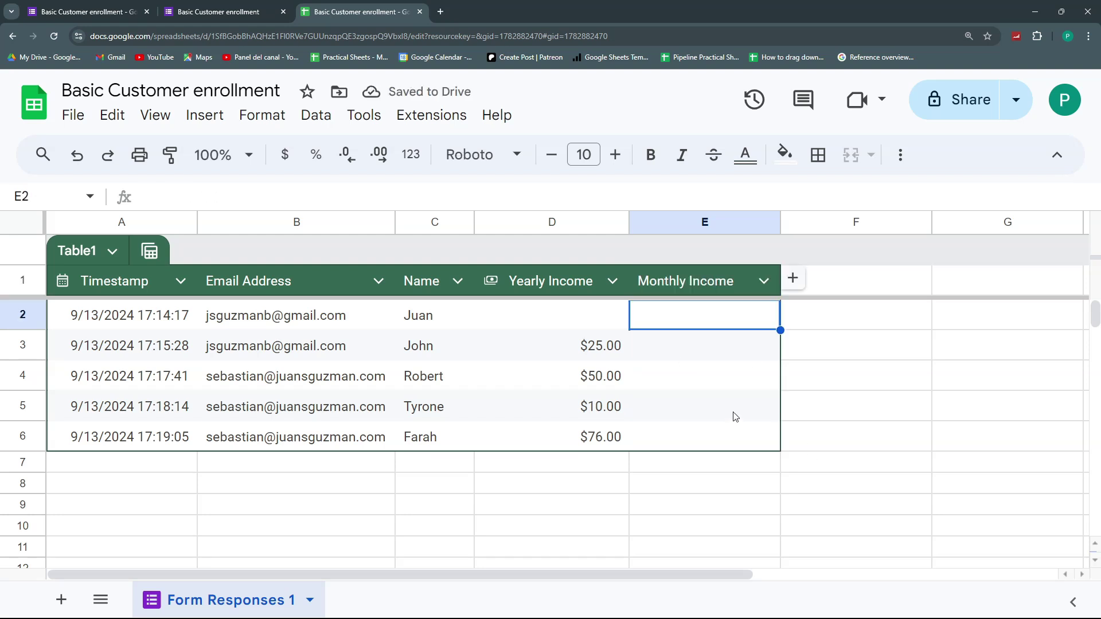
pyautogui.click(797, 280)
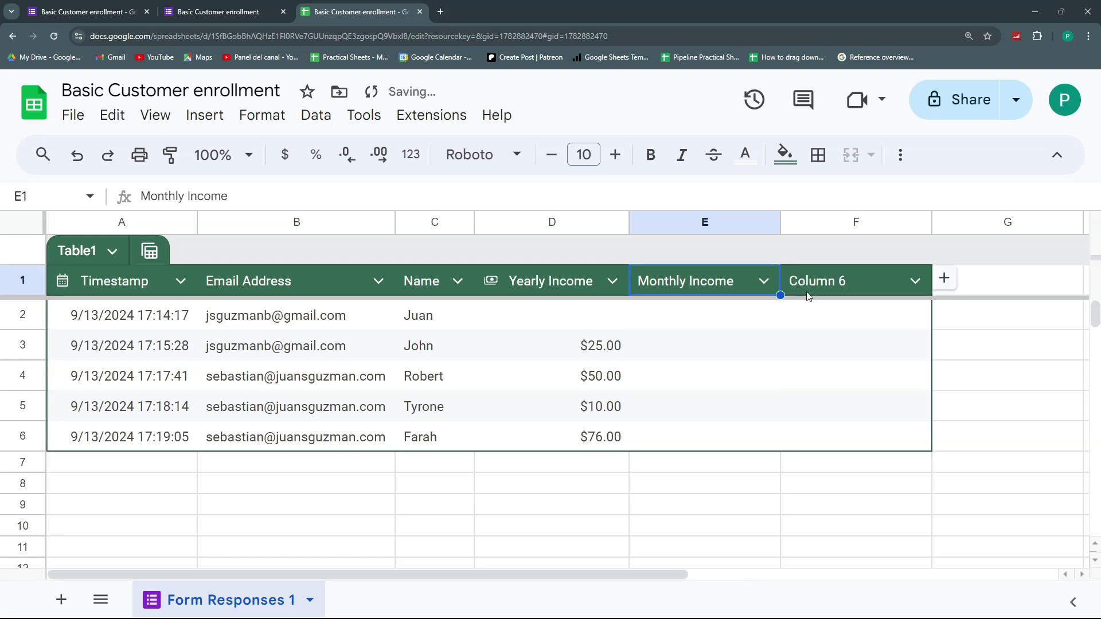
pyautogui.click(831, 275)
# - Enter =D2/12 in E2 and accept the suggested autofill down the Monthly Income column
pyautogui.hotkey('ctrl', 'z')
pyautogui.click(675, 323)
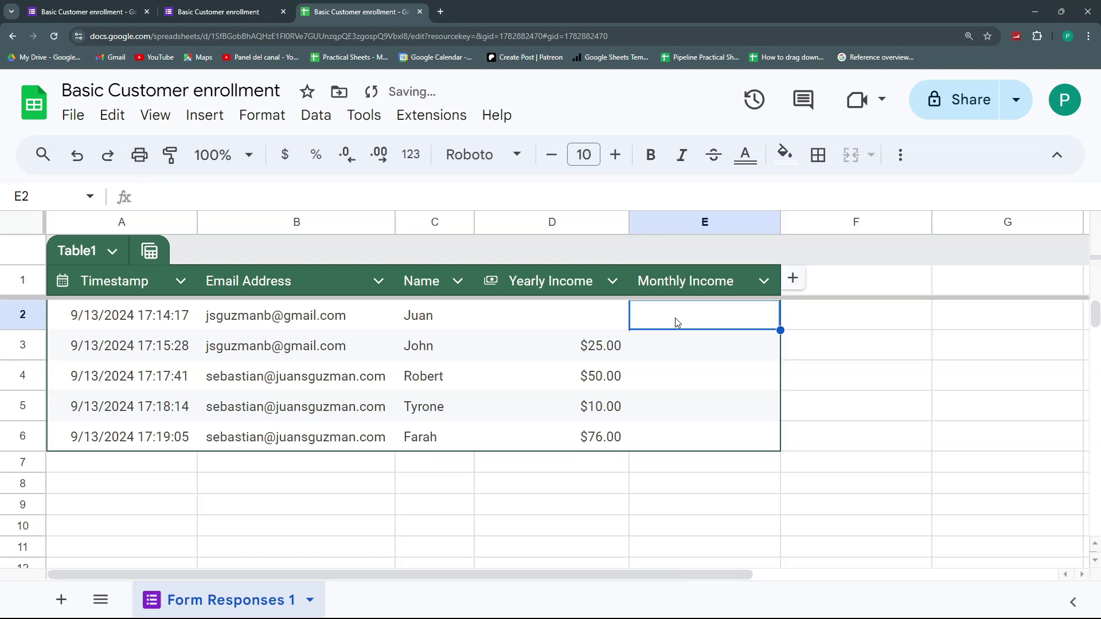
pyautogui.write('=')
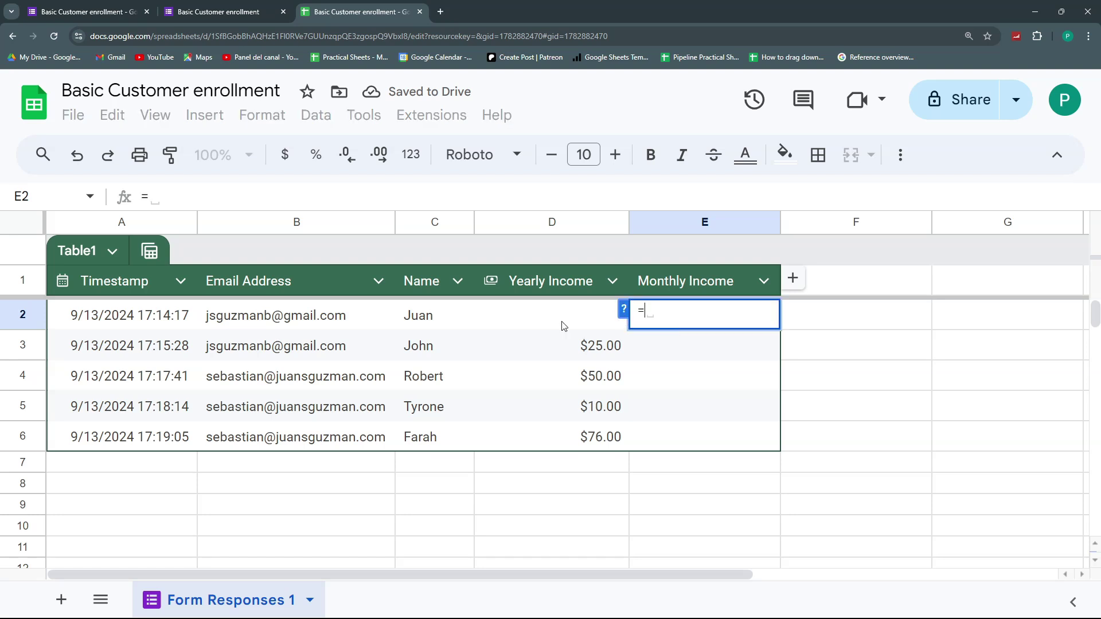
pyautogui.click(555, 326)
pyautogui.write('/12')
pyautogui.press('Return')
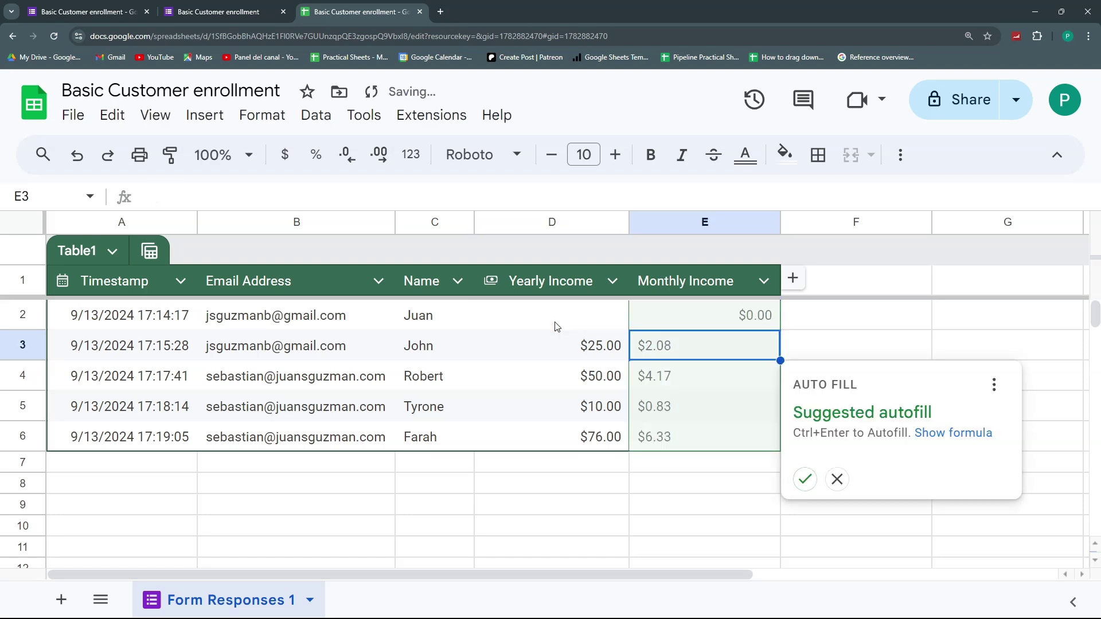
pyautogui.click(805, 480)
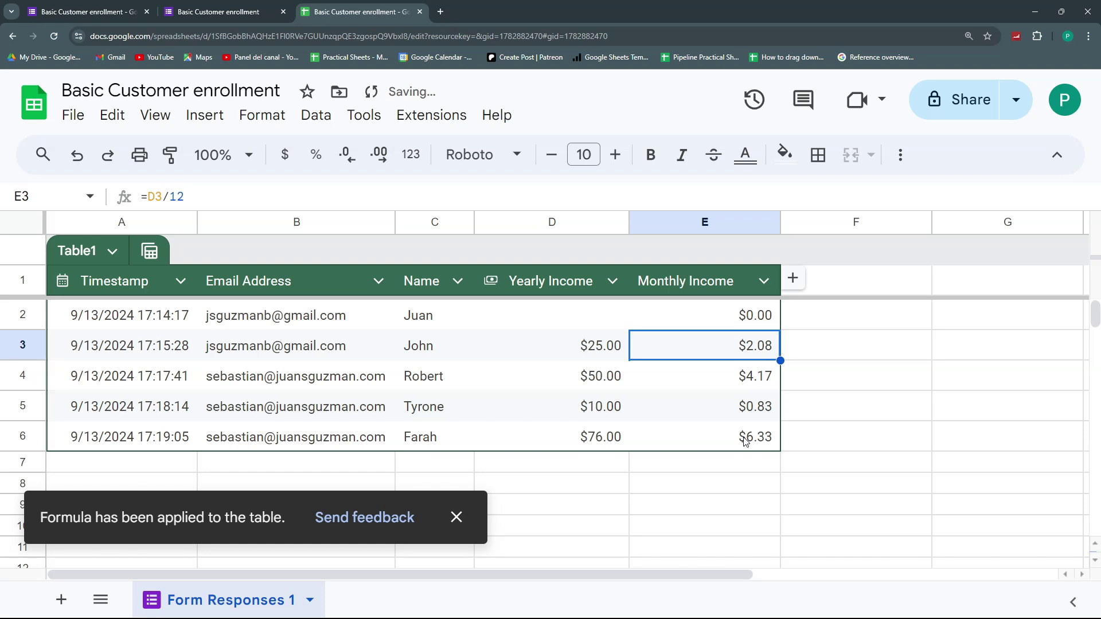
# - Check the filled monthly values and select E2:E6 to see their total
pyautogui.click(752, 438)
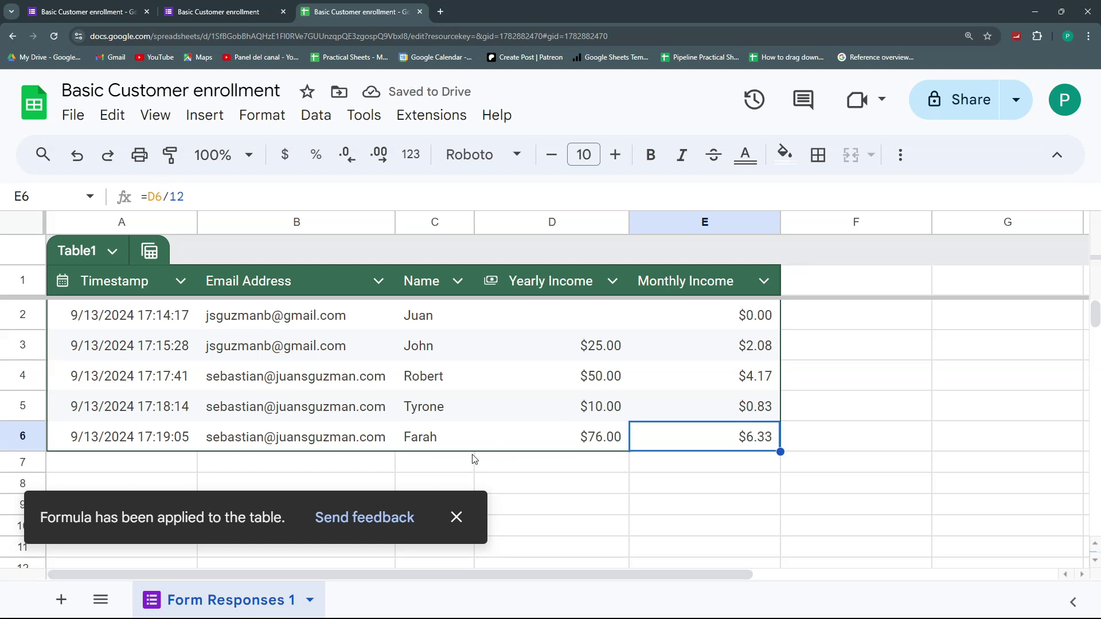
pyautogui.click(421, 439)
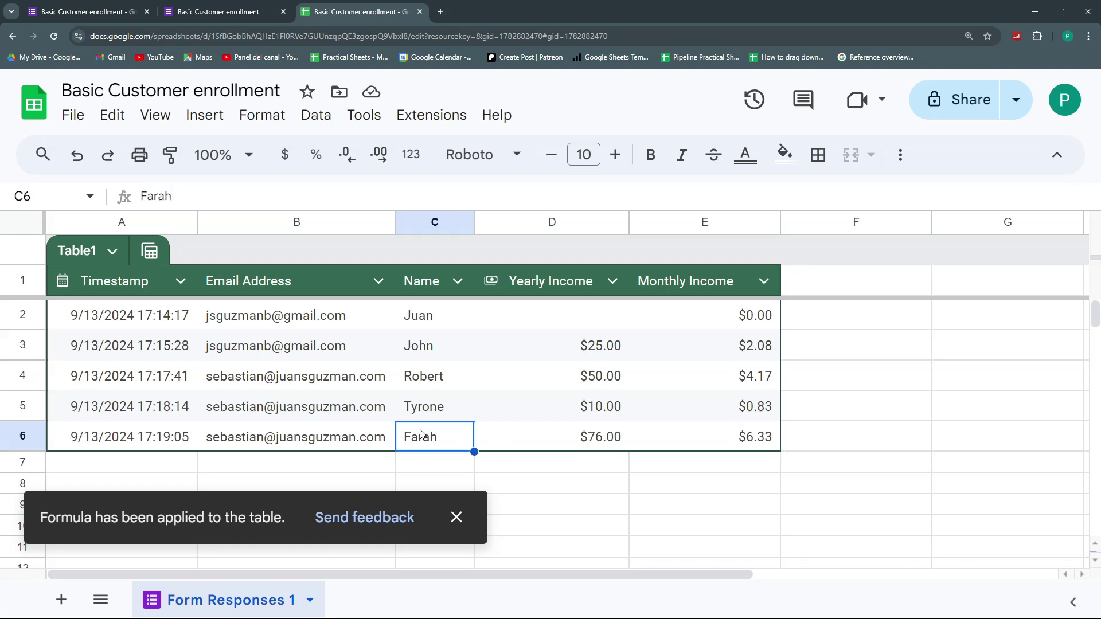
pyautogui.moveTo(728, 326); pyautogui.dragTo(740, 437)
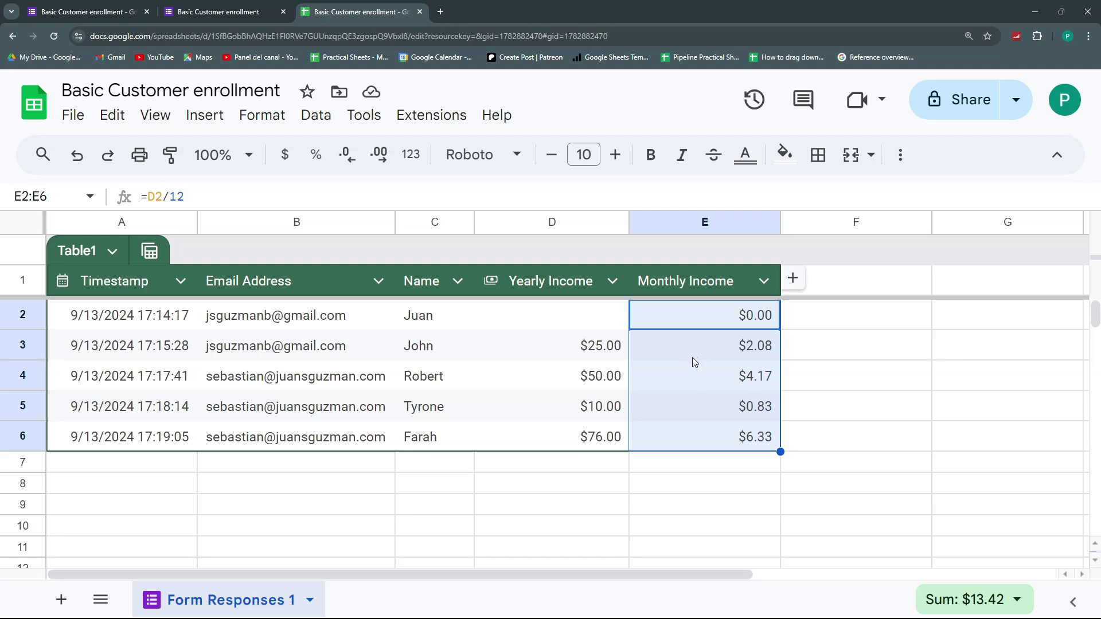
# - Back in the form, start another response and enter an email address and a name
pyautogui.click(192, 8)
pyautogui.click(360, 232)
pyautogui.click(288, 372)
pyautogui.scroll(-1, 350, 476)
pyautogui.click(339, 454)
pyautogui.write('Sarah')
# - Enter Yearly Income 124, submit, and check the auto-calculated $10.33 Monthly Income in E7
pyautogui.scroll(-2, 339, 455)
pyautogui.click(340, 496)
pyautogui.write('124')
pyautogui.click(276, 568)
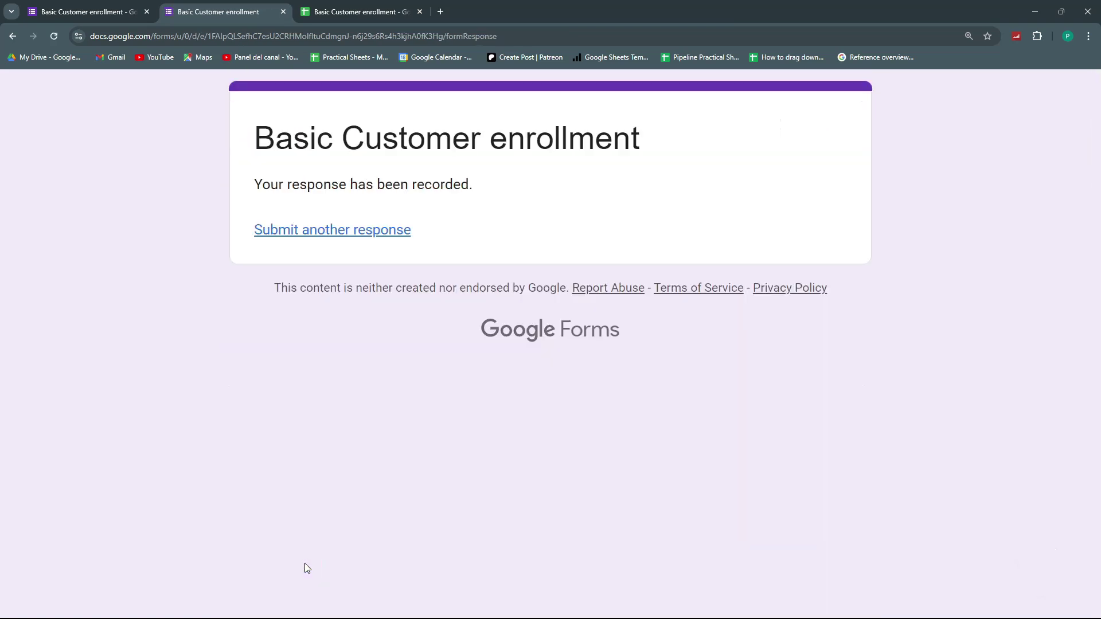
pyautogui.click(370, 8)
pyautogui.click(720, 479)
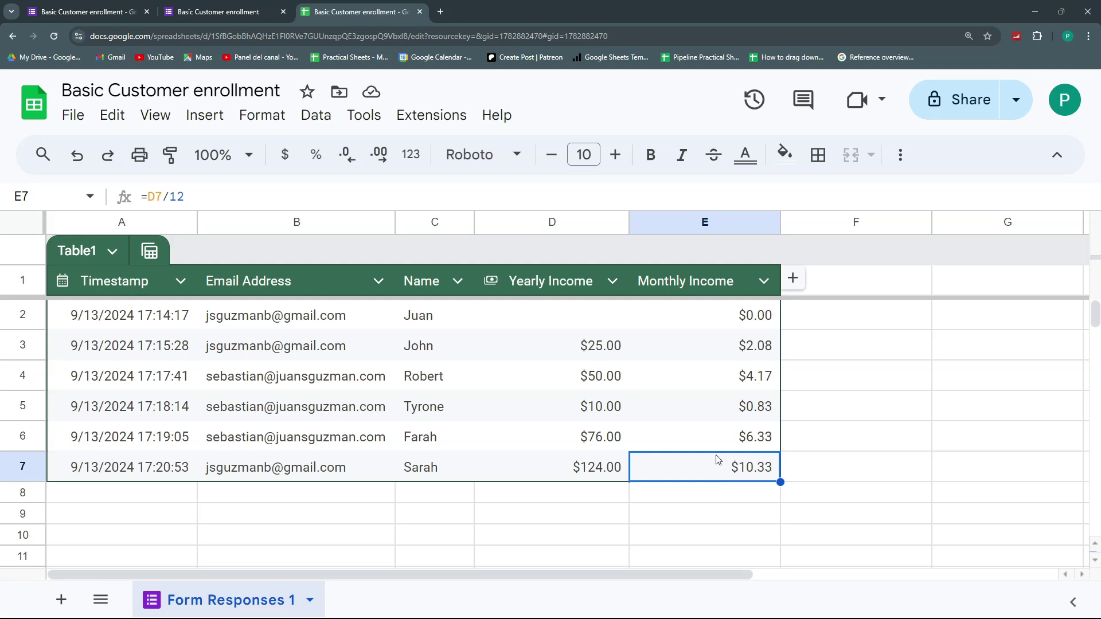
pyautogui.click(716, 443)
pyautogui.click(725, 470)
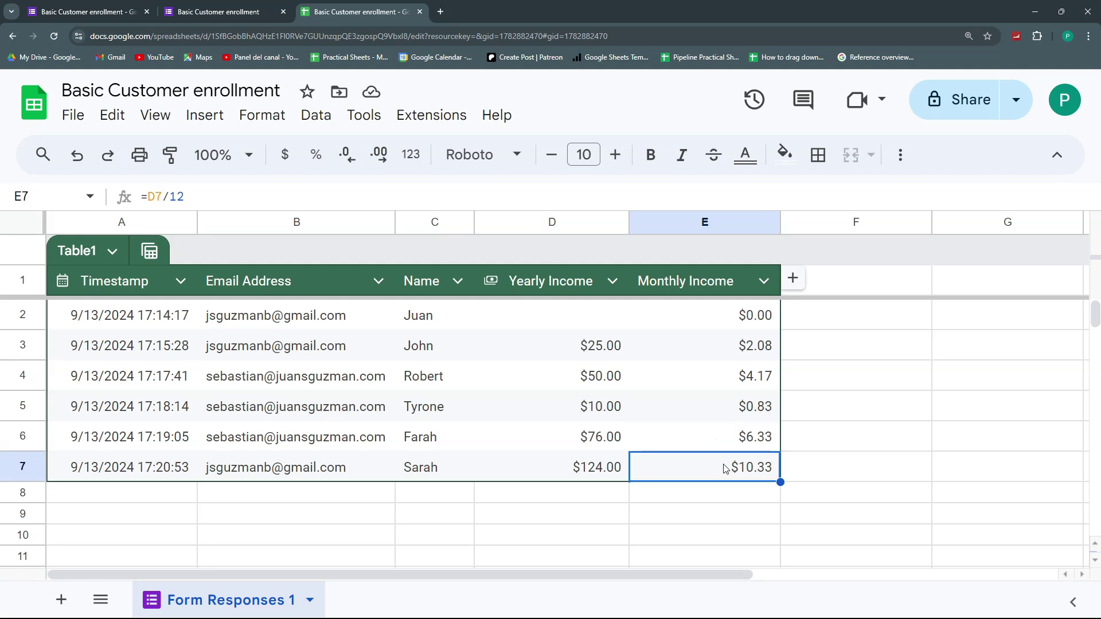
pyautogui.click(709, 324)
pyautogui.click(716, 360)
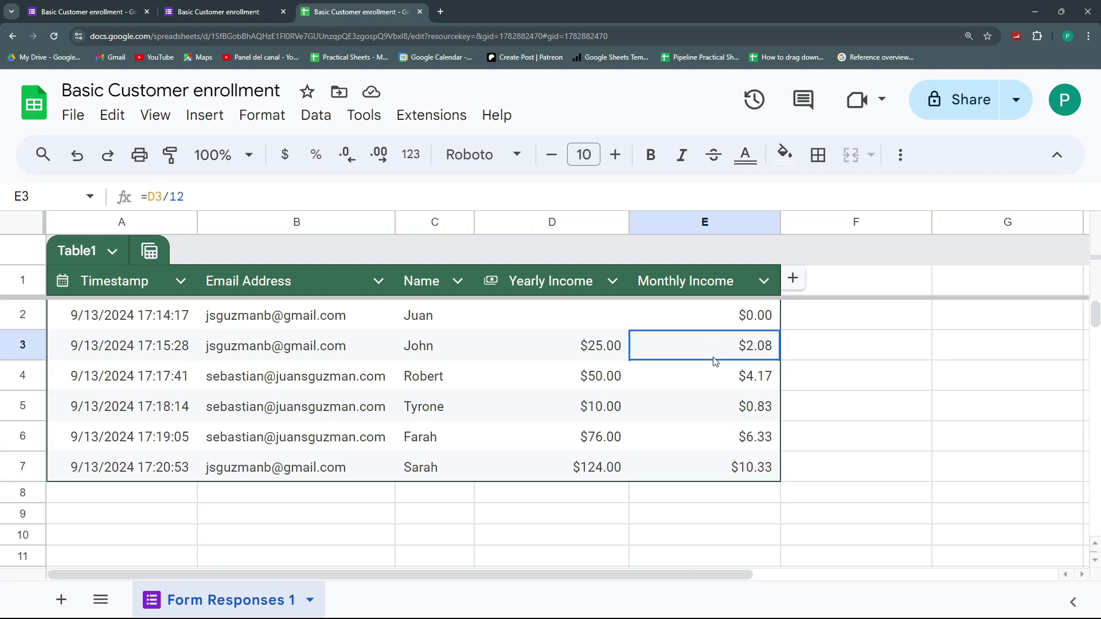
pyautogui.click(741, 471)
pyautogui.moveTo(750, 315); pyautogui.dragTo(767, 479)
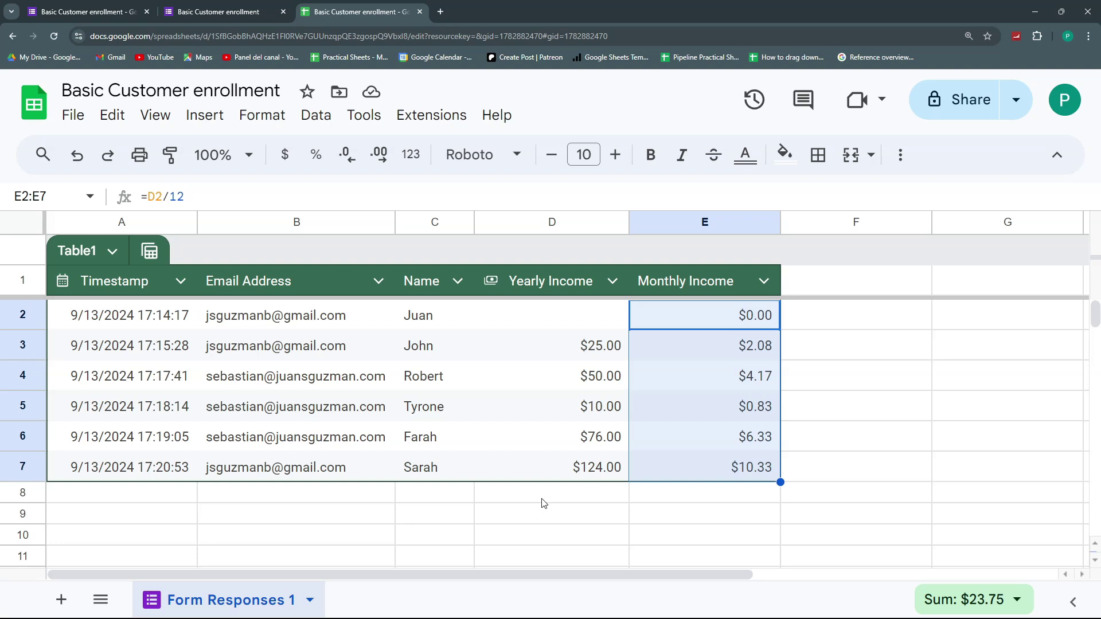
pyautogui.moveTo(592, 348); pyautogui.dragTo(597, 479)
pyautogui.moveTo(712, 380); pyautogui.dragTo(712, 484)
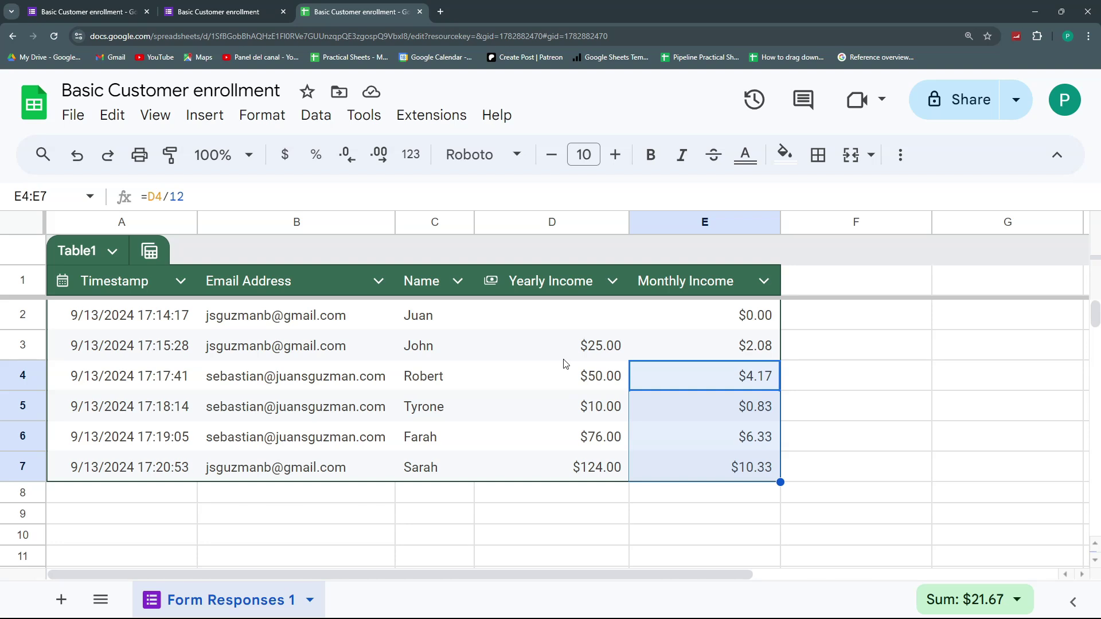
pyautogui.click(554, 373)
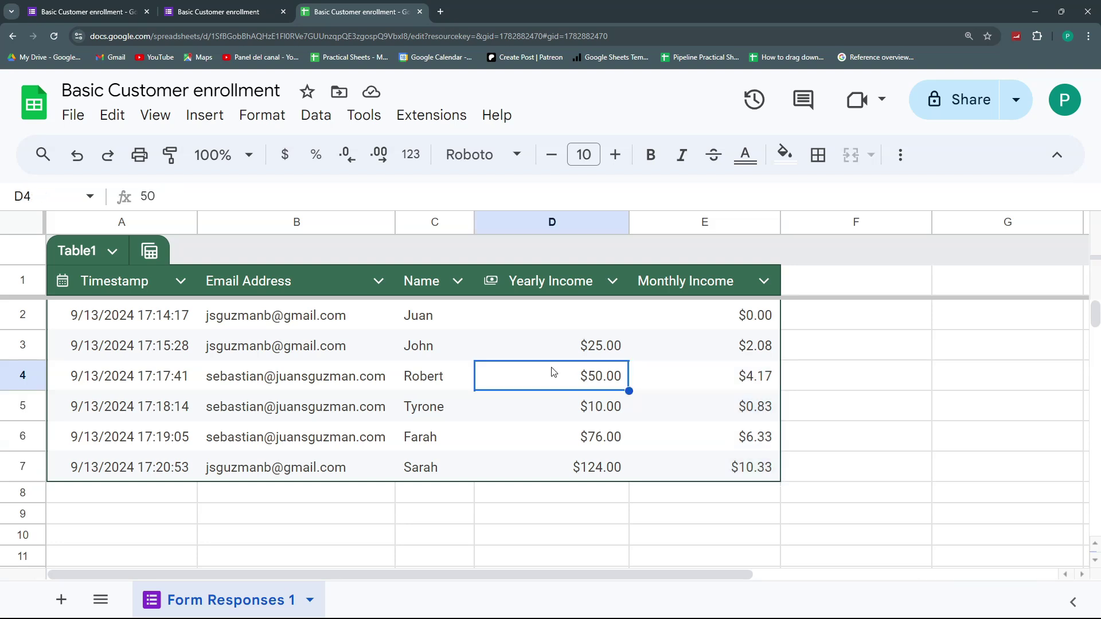